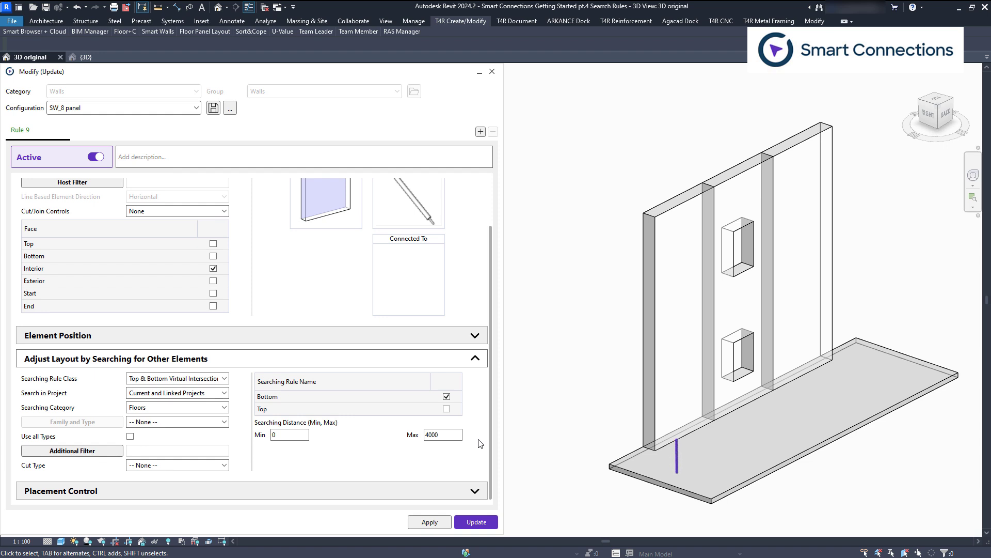
# Apply the SW_8 panel configuration to the three wall panels, keeping Floors as the searching category for the bottom search
pyautogui.click(222, 408)
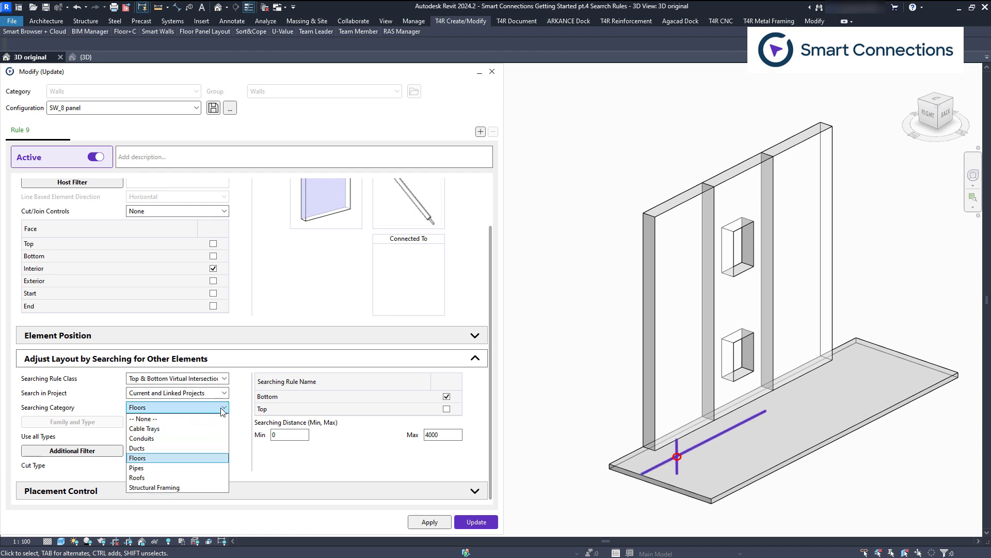
pyautogui.click(221, 411)
pyautogui.click(646, 255)
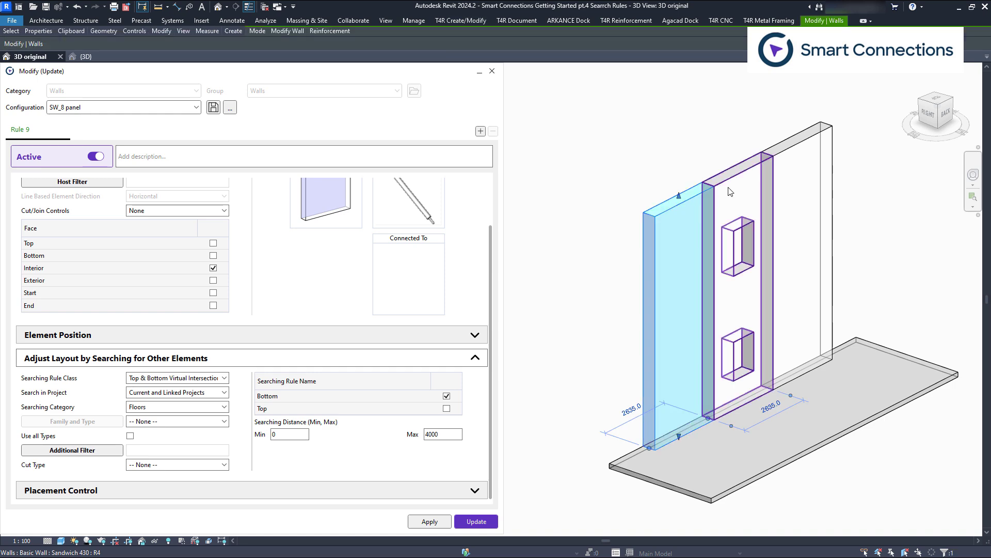
pyautogui.keyDown('ctrl'); pyautogui.click(730, 192); pyautogui.keyUp('ctrl')
pyautogui.keyDown('ctrl'); pyautogui.click(791, 147); pyautogui.keyUp('ctrl')
pyautogui.click(439, 523)
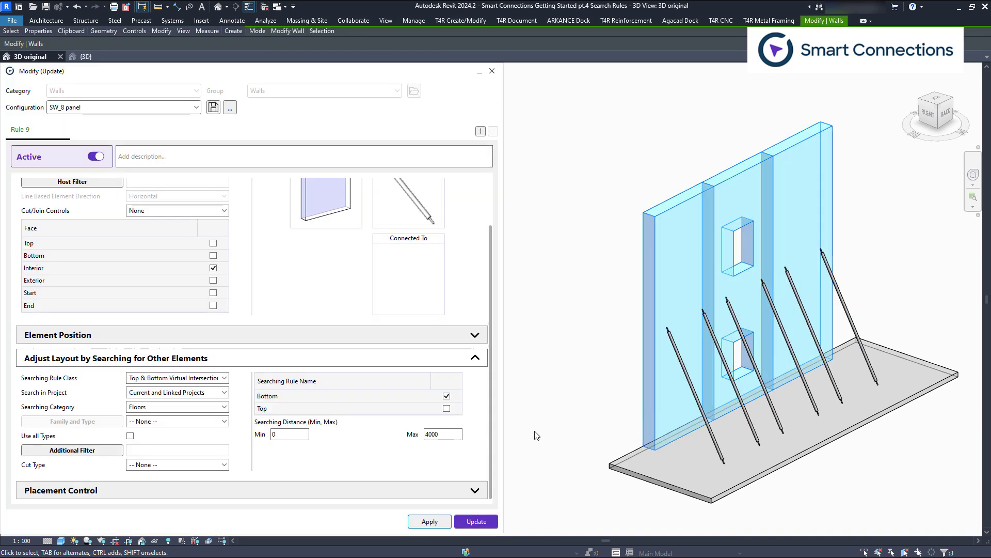
# Lower the floor slab below the wall panels and reapply the SW_8 panel configuration to all the panels
pyautogui.click(928, 113)
pyautogui.moveTo(821, 335); pyautogui.dragTo(784, 305, button='middle')
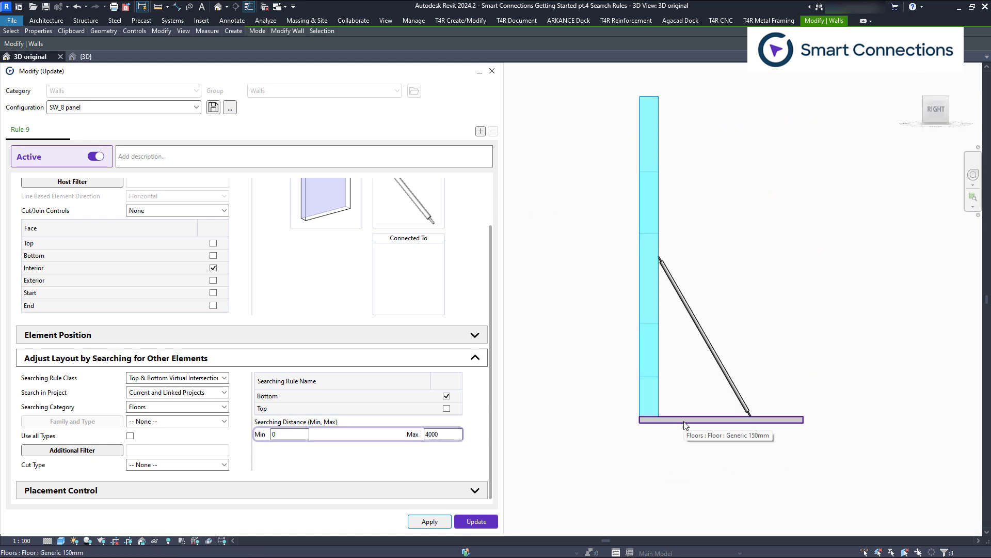
pyautogui.click(686, 421)
pyautogui.press('Down')
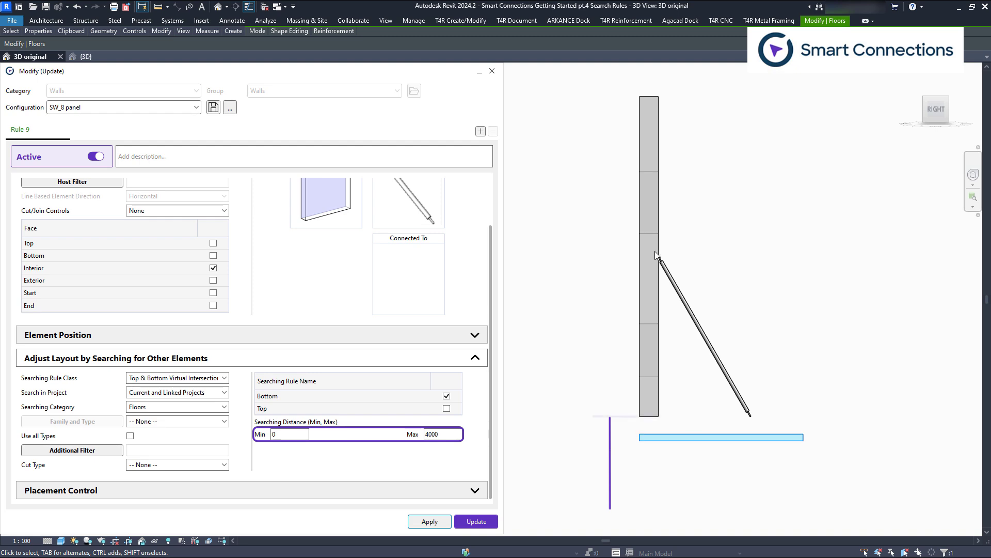
pyautogui.moveTo(613, 83); pyautogui.dragTo(662, 427)
pyautogui.click(432, 519)
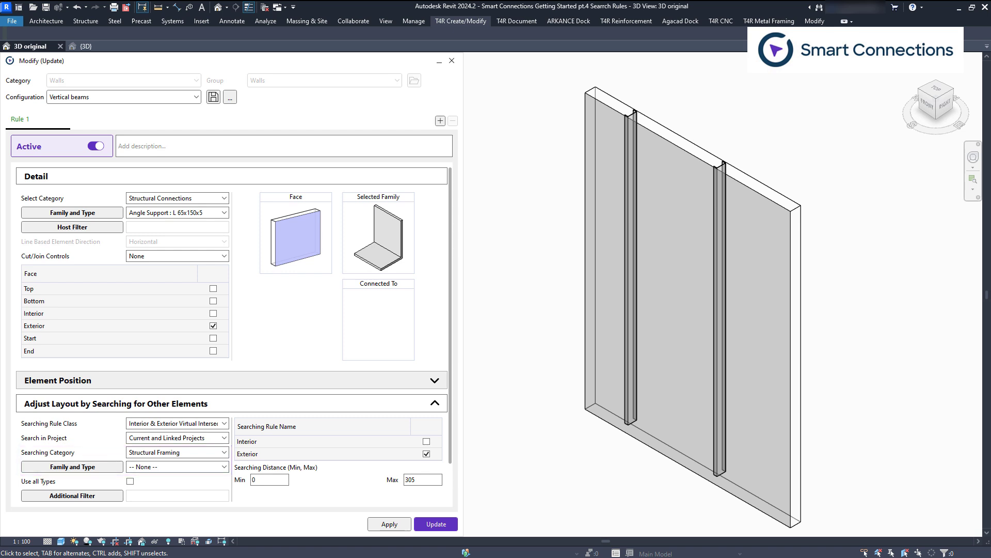
# Apply the Vertical beams configuration to the wall so angle supports are placed along both vertical beams
pyautogui.click(662, 447)
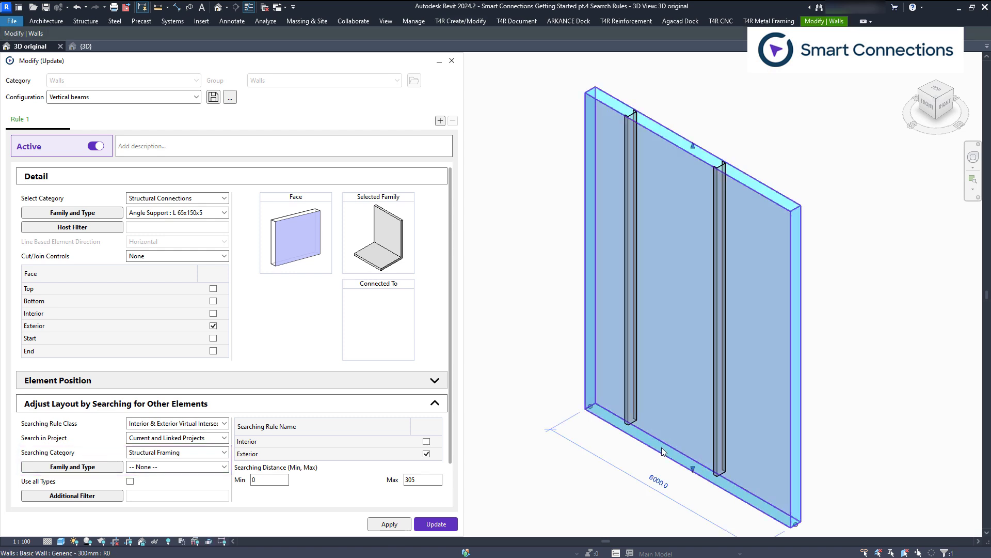
pyautogui.click(382, 525)
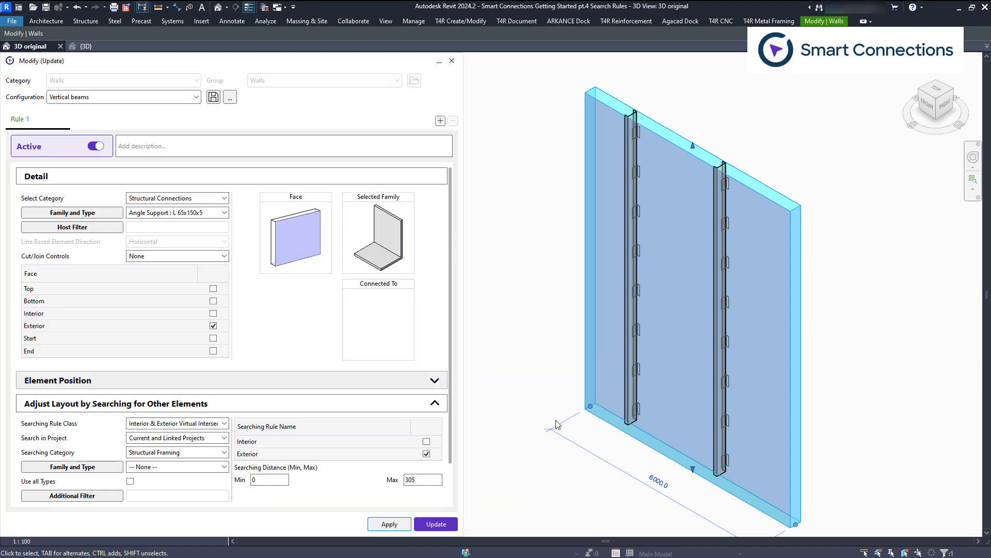
pyautogui.click(541, 398)
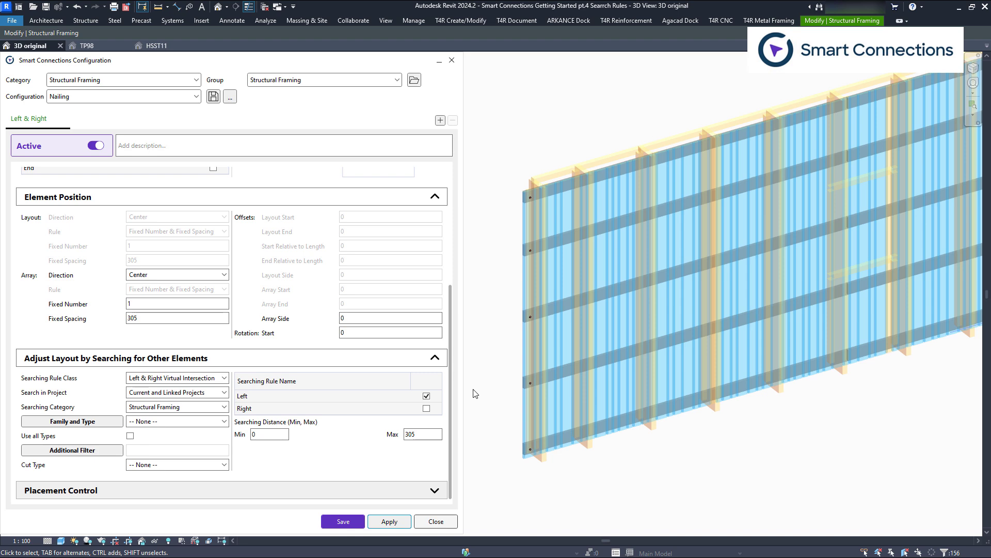
# Apply the Nailing configuration with the Left & Right Virtual Intersection rule to the selected structural framing of the wall
pyautogui.click(389, 521)
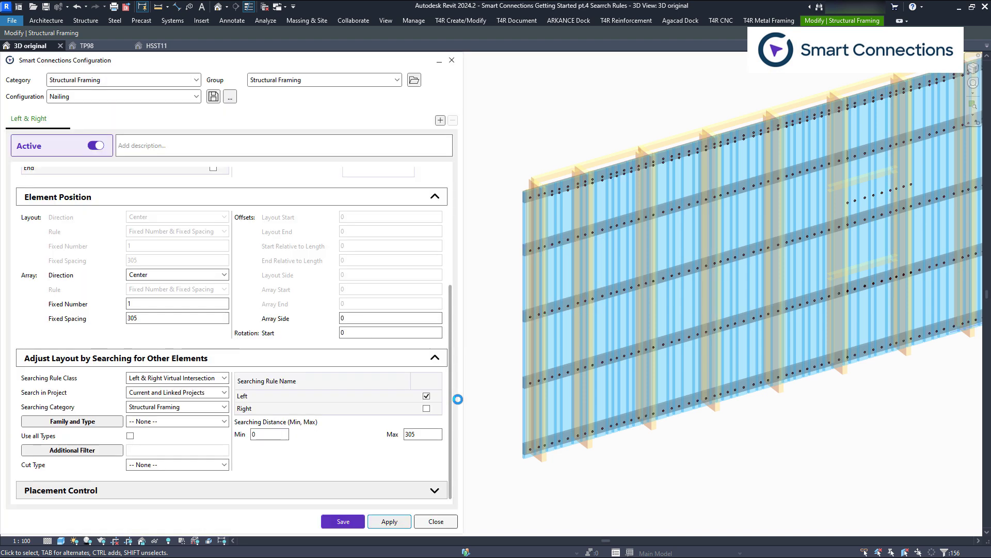
pyautogui.scroll(-3, 565, 318)
pyautogui.scroll(-2, 581, 307)
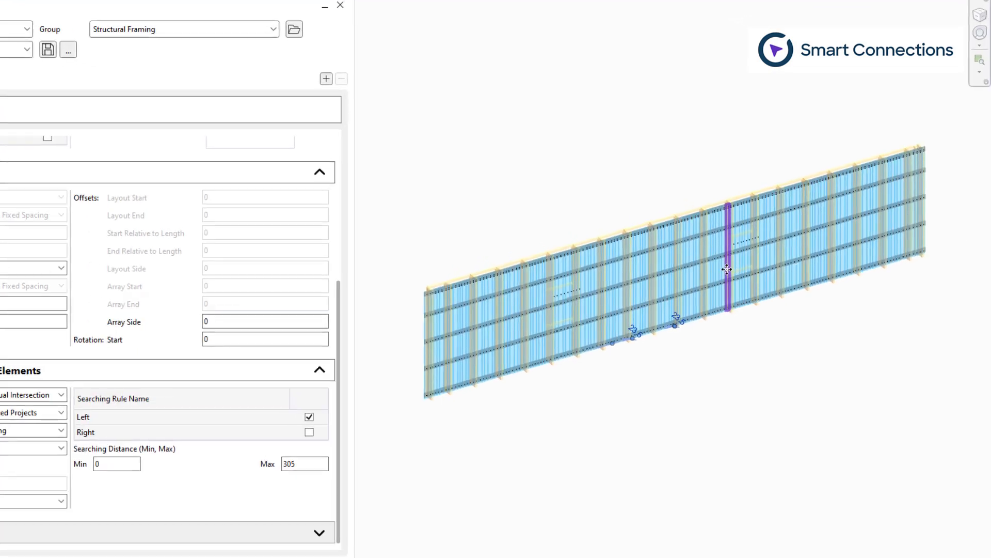
pyautogui.click(675, 163)
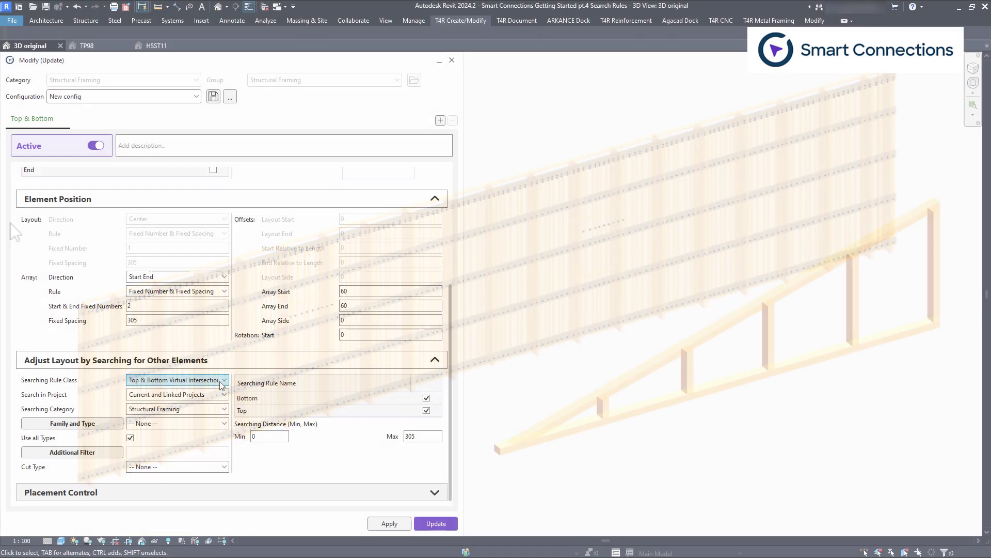
# Keep Top & Bottom Virtual Intersection as the searching rule class and apply New config to the sloped timber frame
pyautogui.click(221, 381)
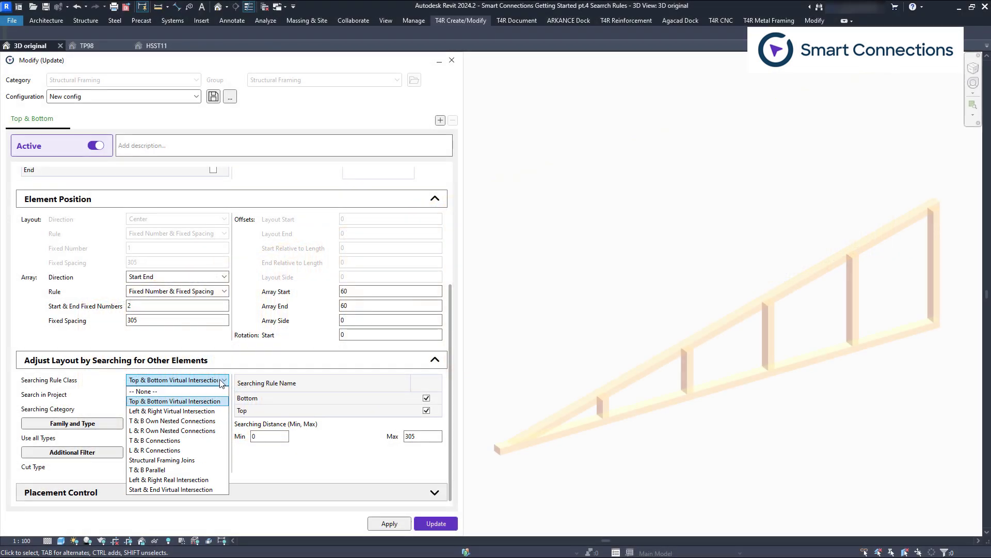
pyautogui.click(221, 381)
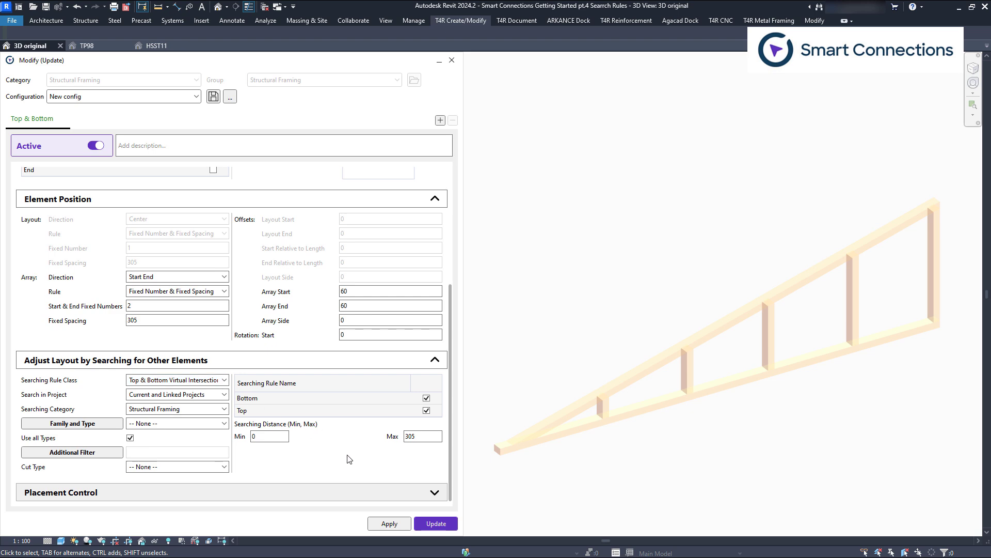
pyautogui.click(389, 523)
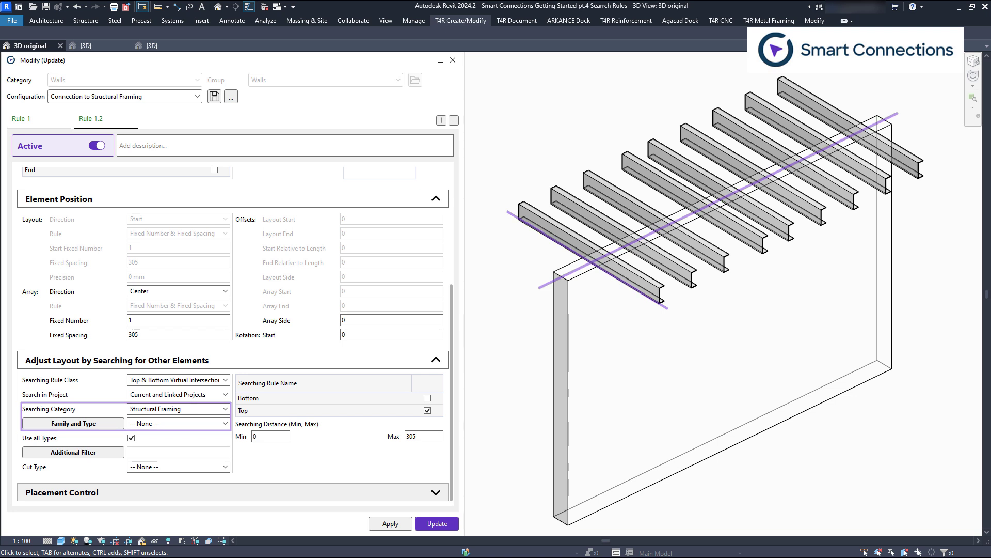
# Apply the Connection to Structural Framing configuration, searching at the top, to the wall beneath the row of beams
pyautogui.click(559, 313)
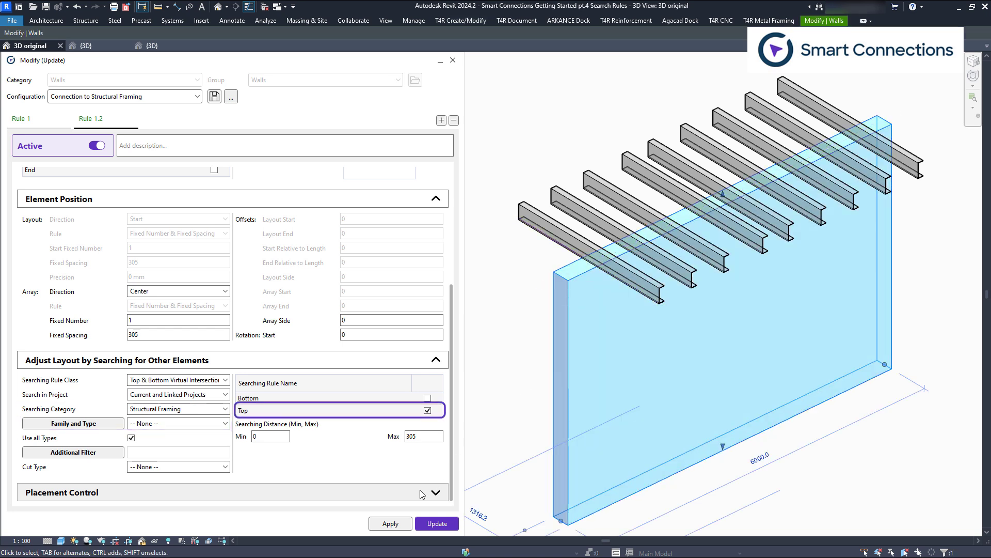
pyautogui.click(391, 524)
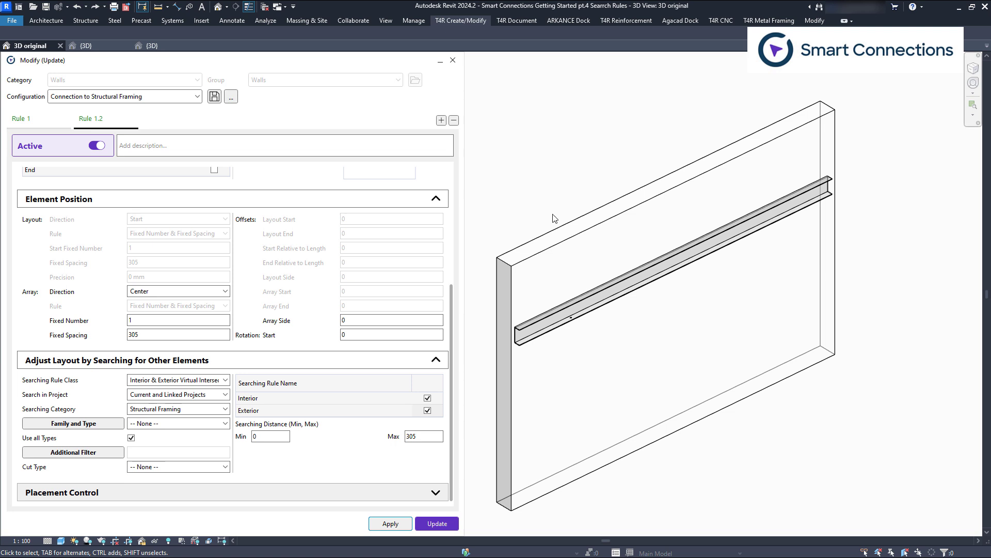
# Set Rule 1.2's searching rule class to I & E Connections and its searching category to Structural Connections
pyautogui.click(202, 381)
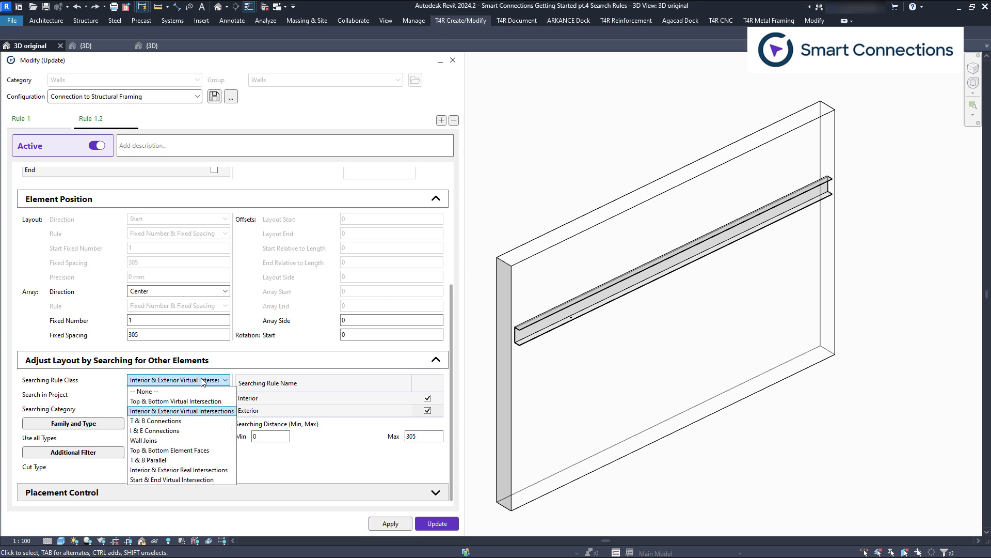
pyautogui.click(202, 429)
pyautogui.click(196, 409)
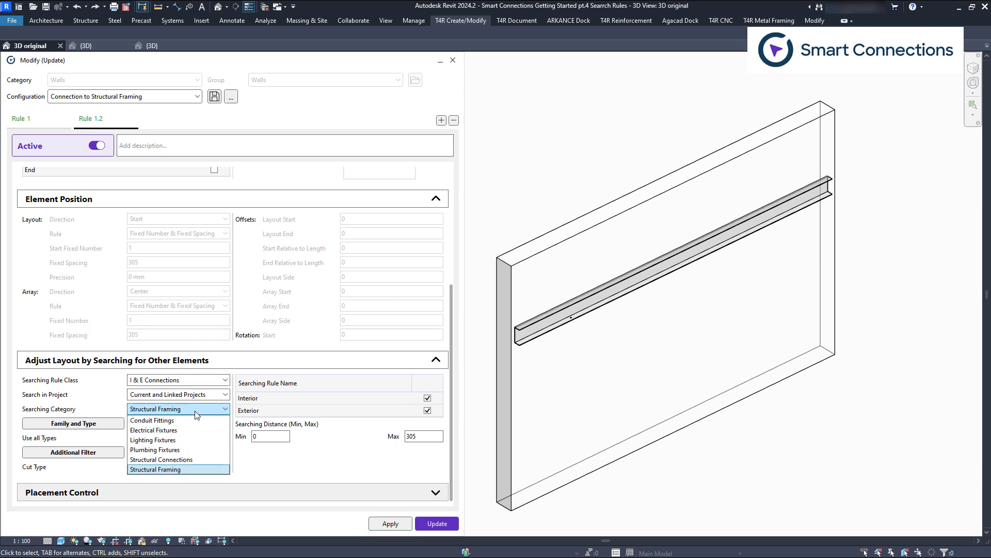
pyautogui.click(202, 459)
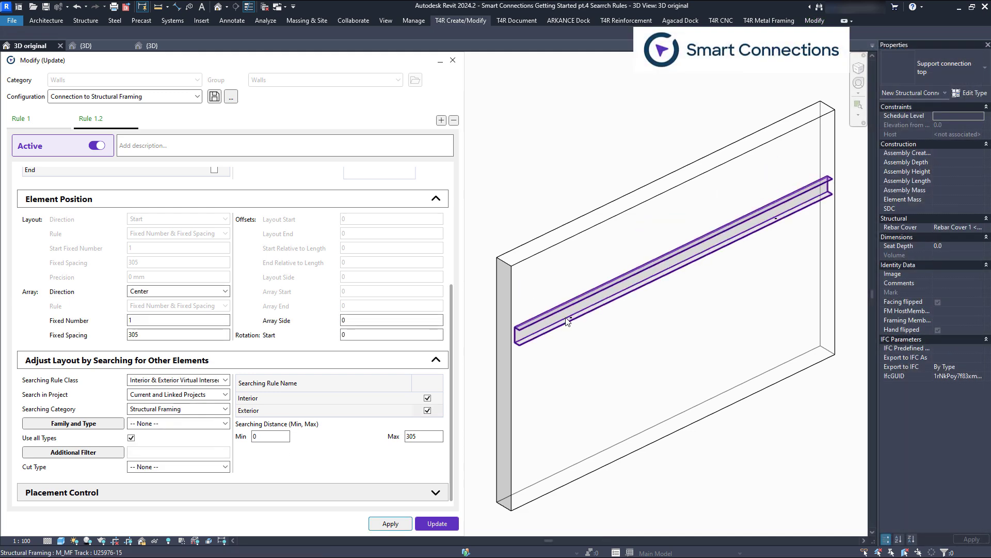
# Check the existing connection on the horizontal track and apply the I & E Connections rule to the wall
pyautogui.scroll(5, 573, 326)
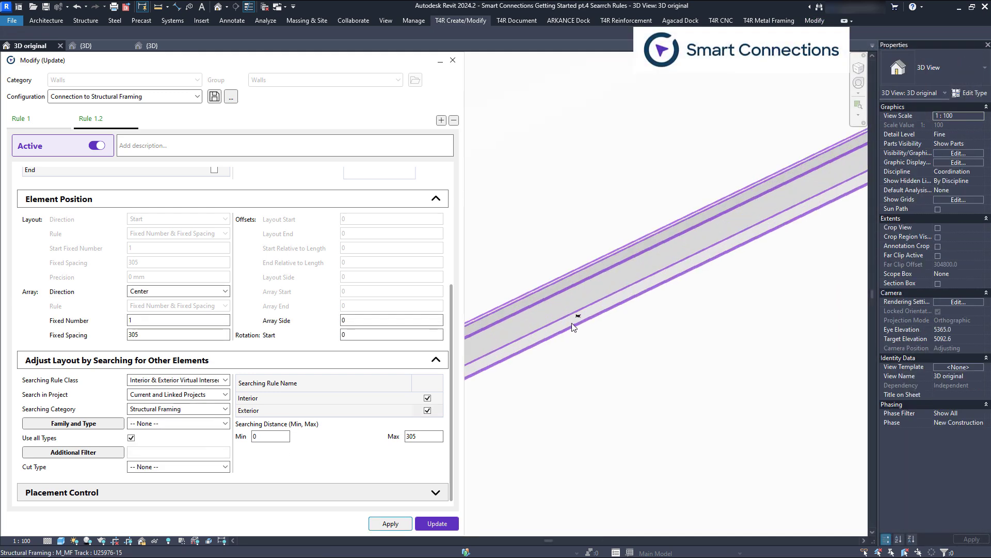
pyautogui.scroll(2, 578, 319)
pyautogui.click(581, 311)
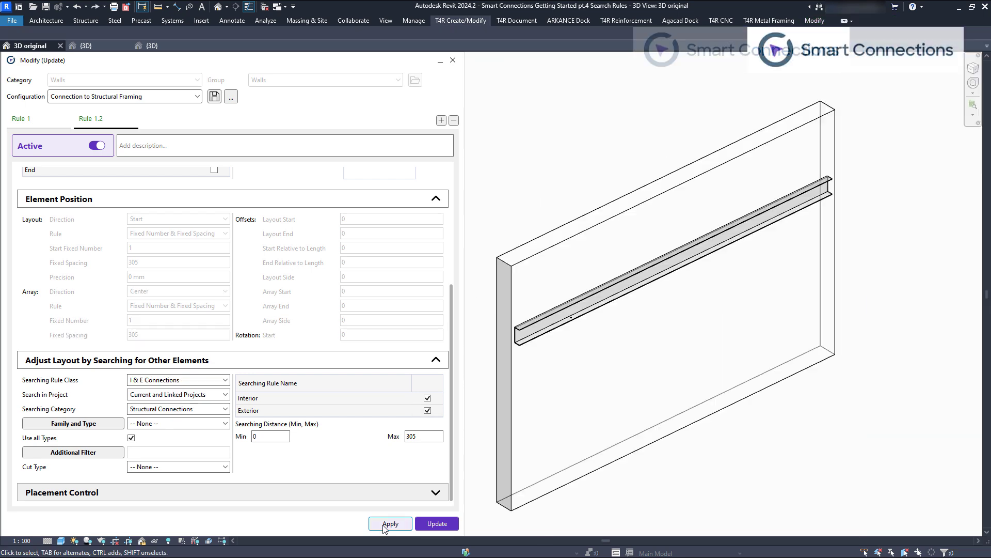
pyautogui.click(390, 523)
pyautogui.click(623, 451)
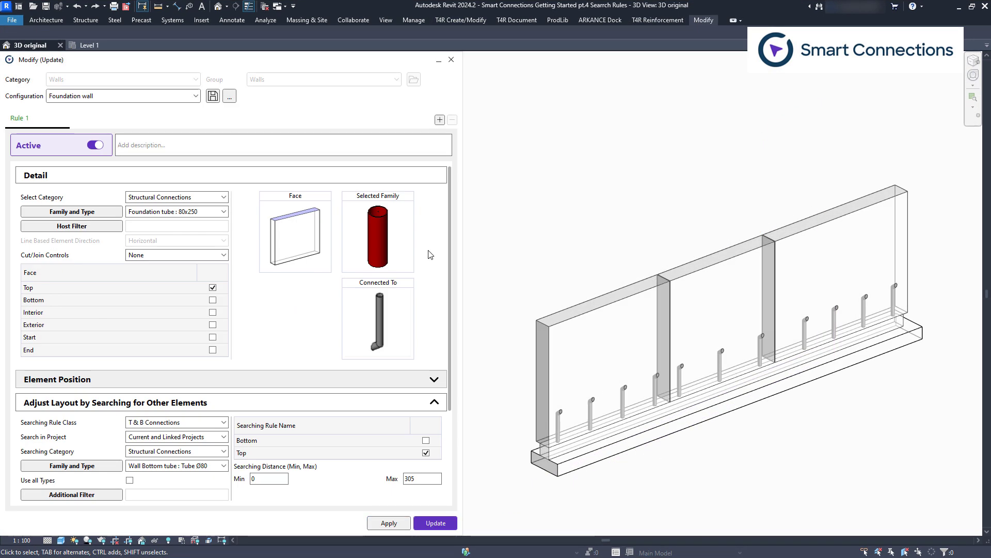
# Apply the Foundation wall configuration to the foundation wall to insert foundation tubes beneath the wall bottom tubes
pyautogui.scroll(-2, 432, 253)
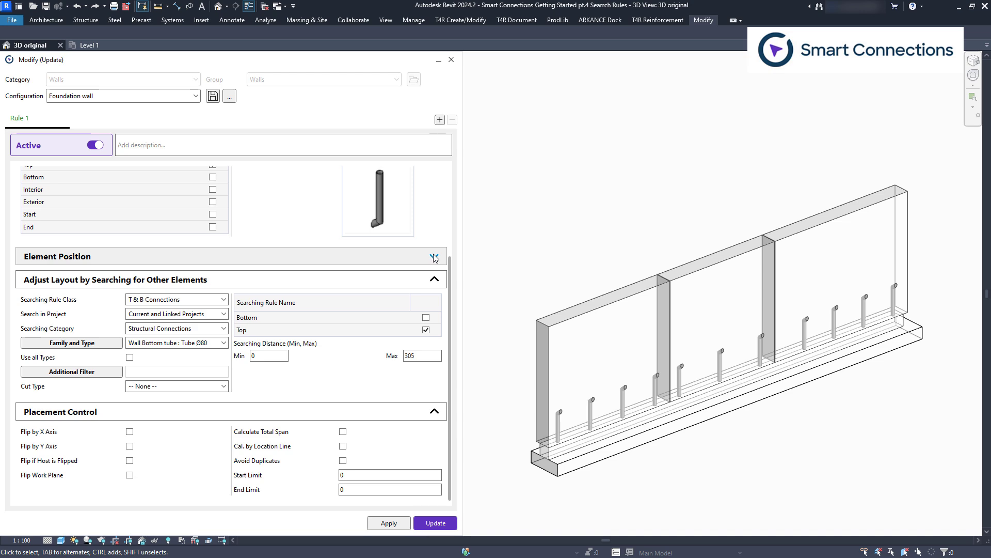
pyautogui.click(552, 455)
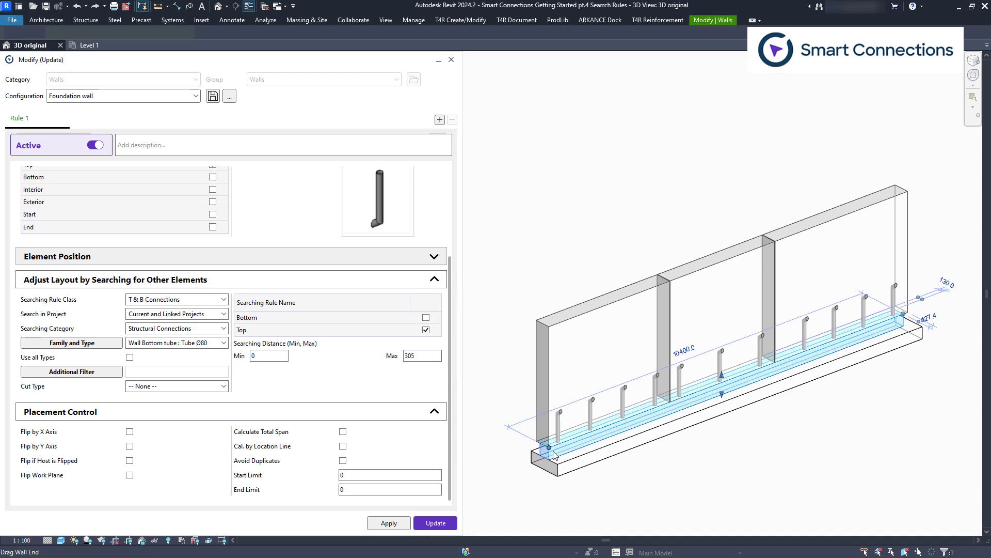
pyautogui.click(389, 523)
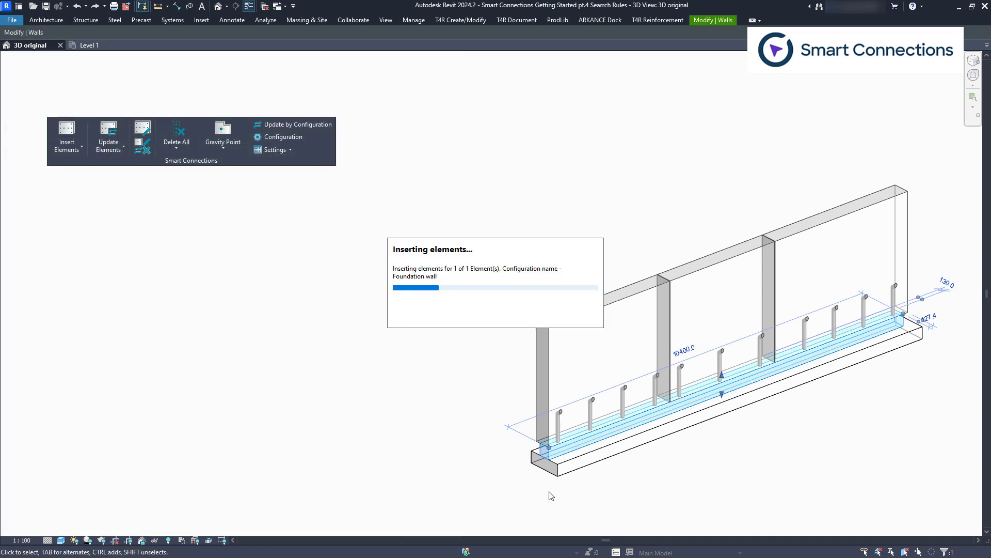
pyautogui.click(597, 491)
# Nudge the third wall bottom tube along the wall toward the second one and delete the fourth tube
pyautogui.scroll(4, 637, 446)
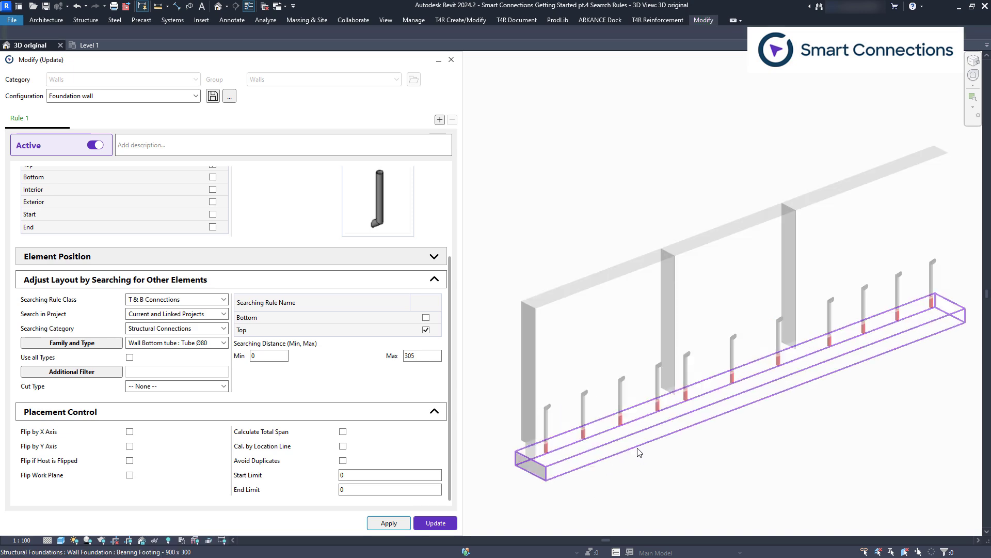
pyautogui.click(610, 358)
pyautogui.press('Left')
pyautogui.press('Left')
pyautogui.press('Left')
pyautogui.press('Left')
pyautogui.press('Left')
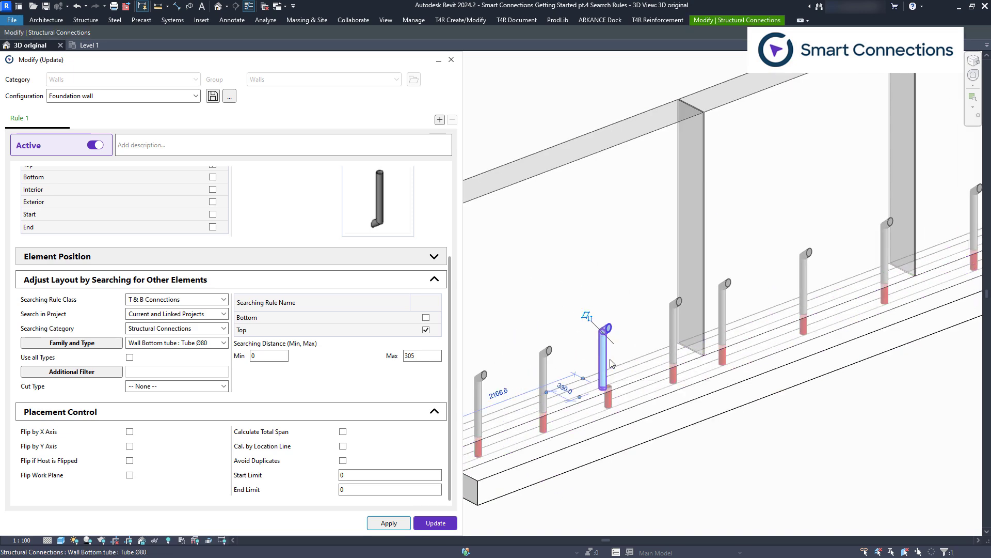
pyautogui.click(675, 311)
pyautogui.press('Delete')
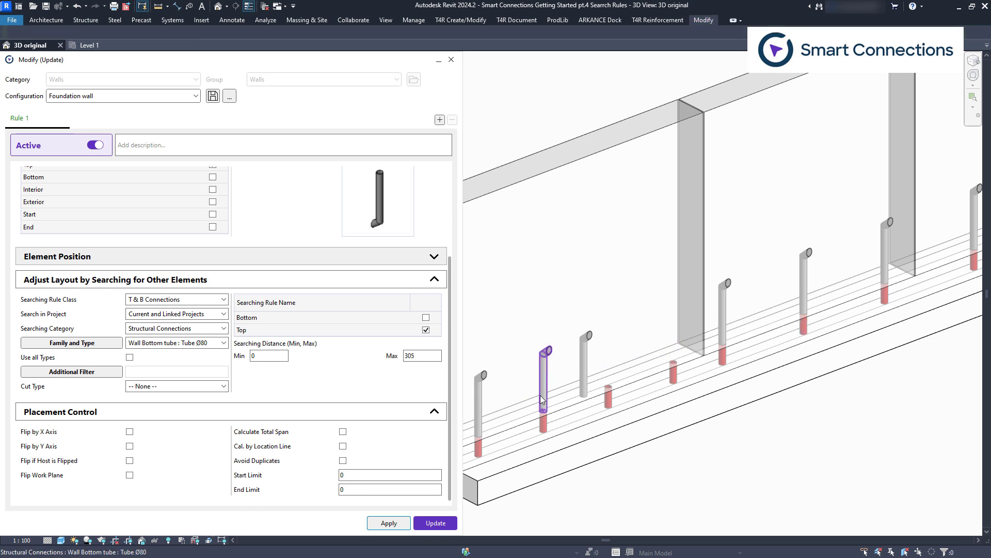
# Nudge the second wall bottom tube along the wall toward the first tube
pyautogui.click(550, 392)
pyautogui.click(545, 400)
pyautogui.press('Left')
pyautogui.press('Left')
pyautogui.press('Left')
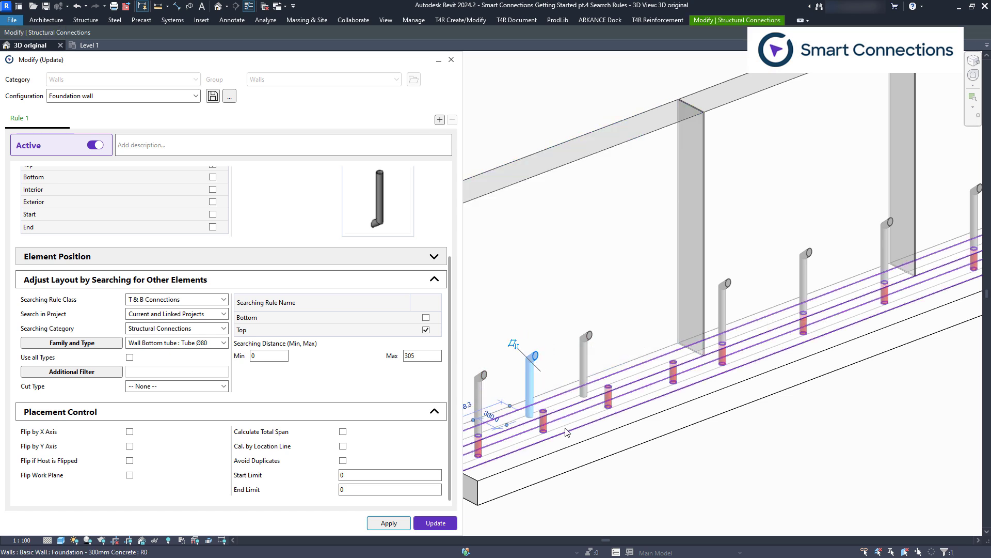
# Nudge the wall bottom tube beside the first panel joint along the wall, away from the deleted tube's place
pyautogui.click(726, 318)
pyautogui.press('Right')
pyautogui.press('Right')
pyautogui.press('Right')
pyautogui.press('Right')
pyautogui.press('Right')
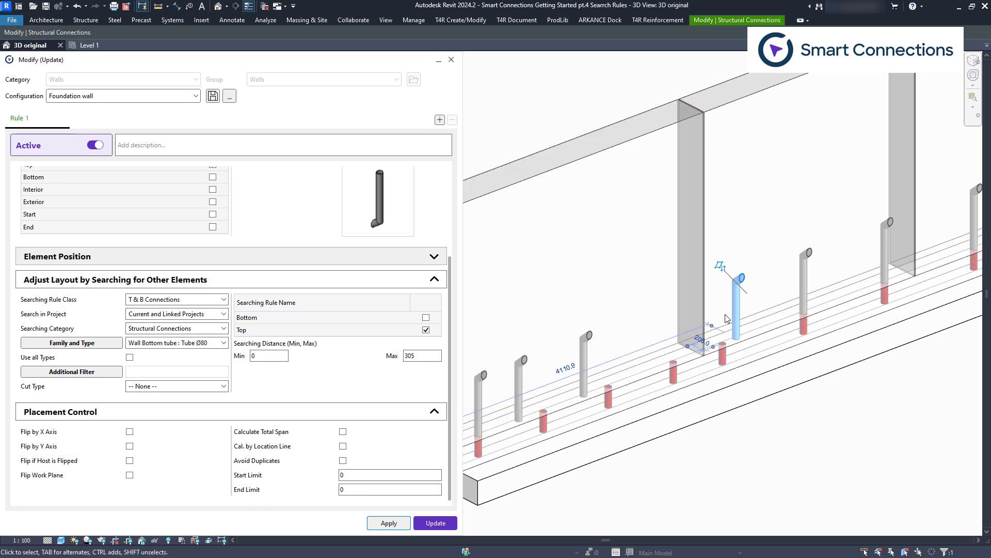
# Reapply the Foundation wall configuration to the foundation wall to match the foundation tubes to the rearranged wall tubes
pyautogui.click(704, 381)
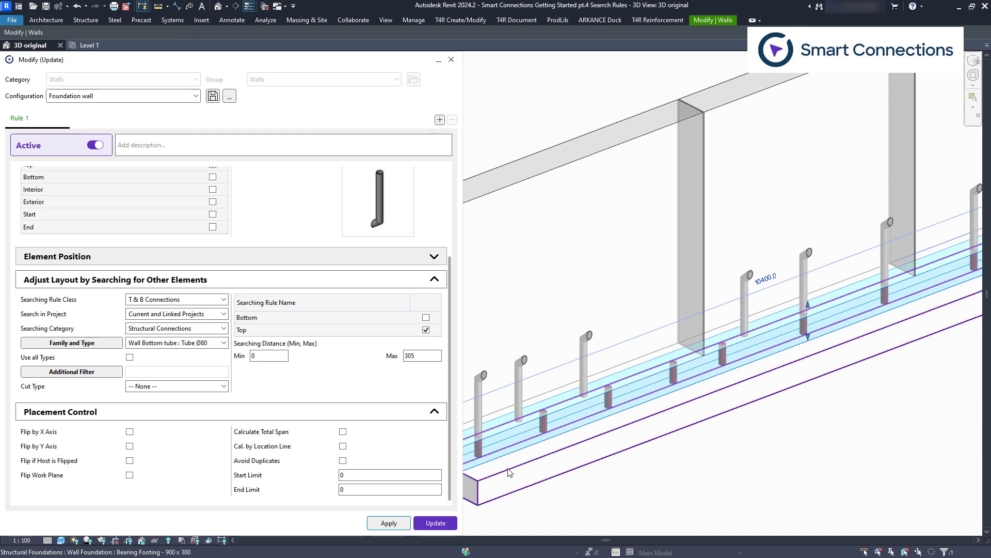
pyautogui.click(388, 523)
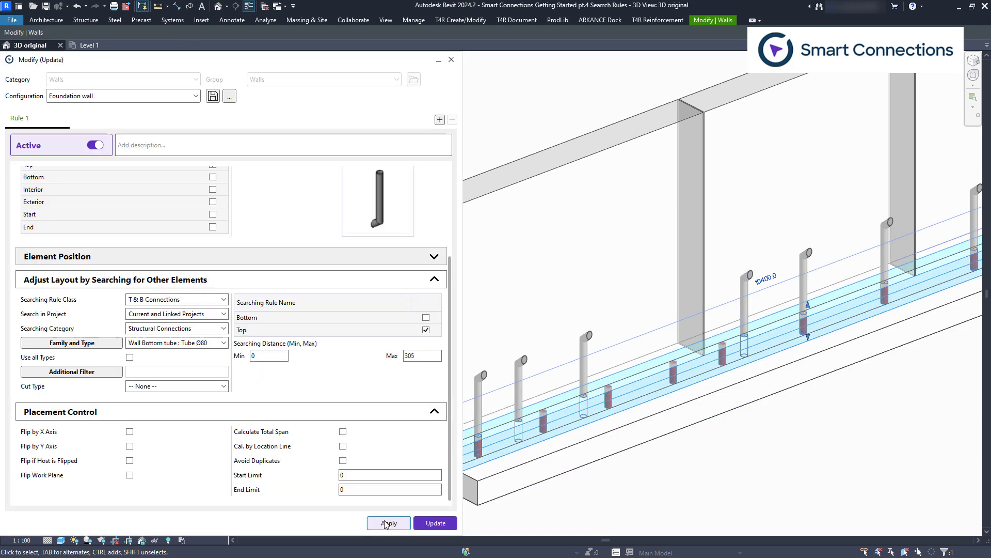
pyautogui.press('Escape')
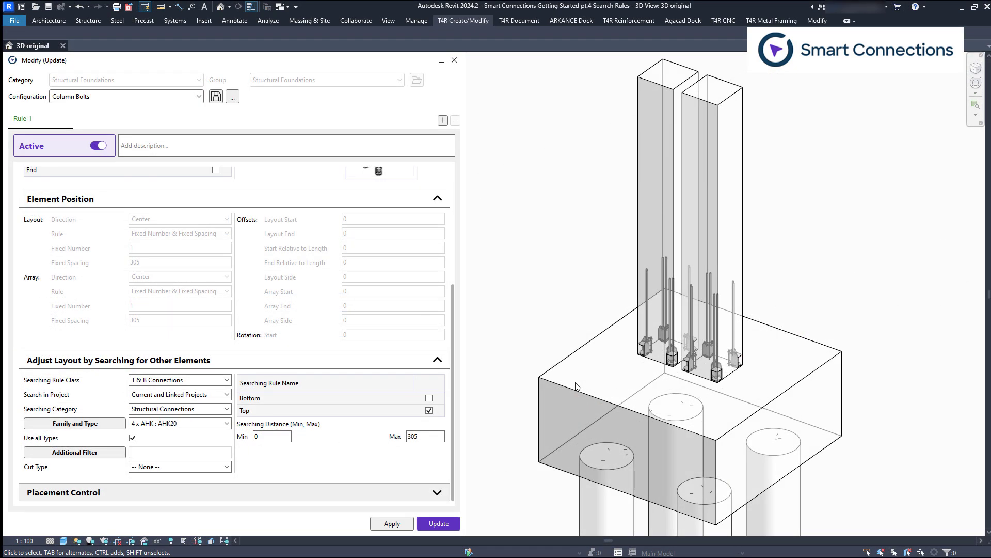
# Apply the Column Bolts configuration to the four-pile cap so bolts are placed beneath the column shoes
pyautogui.click(575, 382)
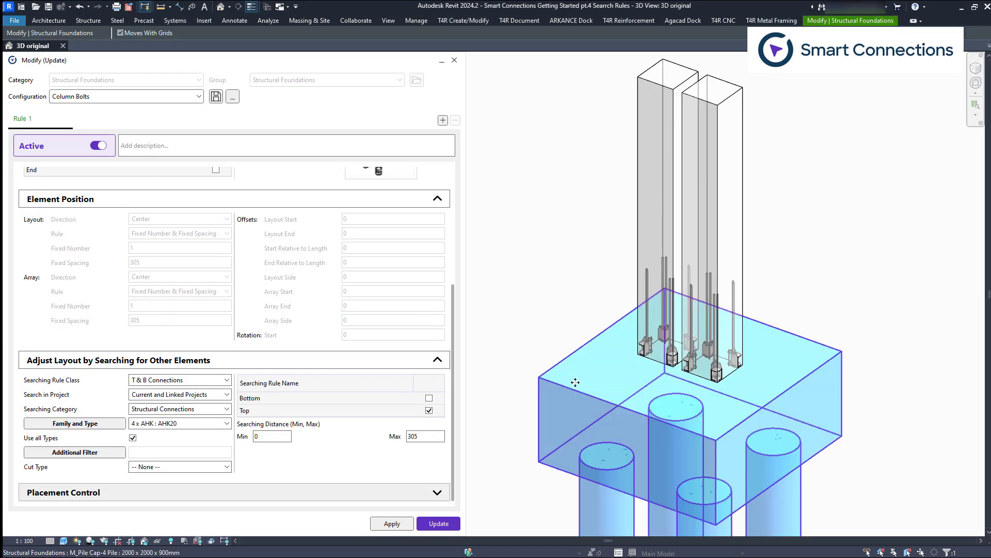
pyautogui.click(391, 524)
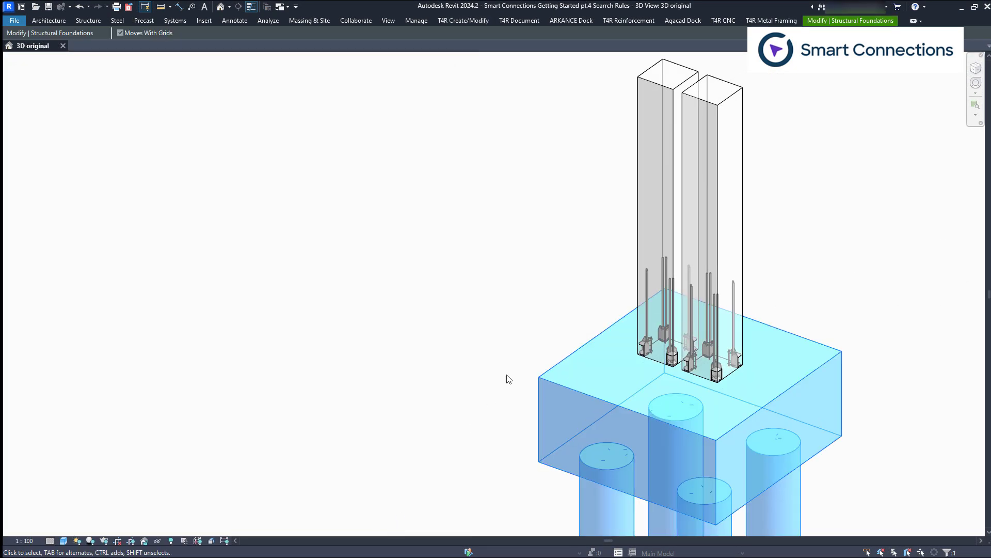
pyautogui.click(514, 344)
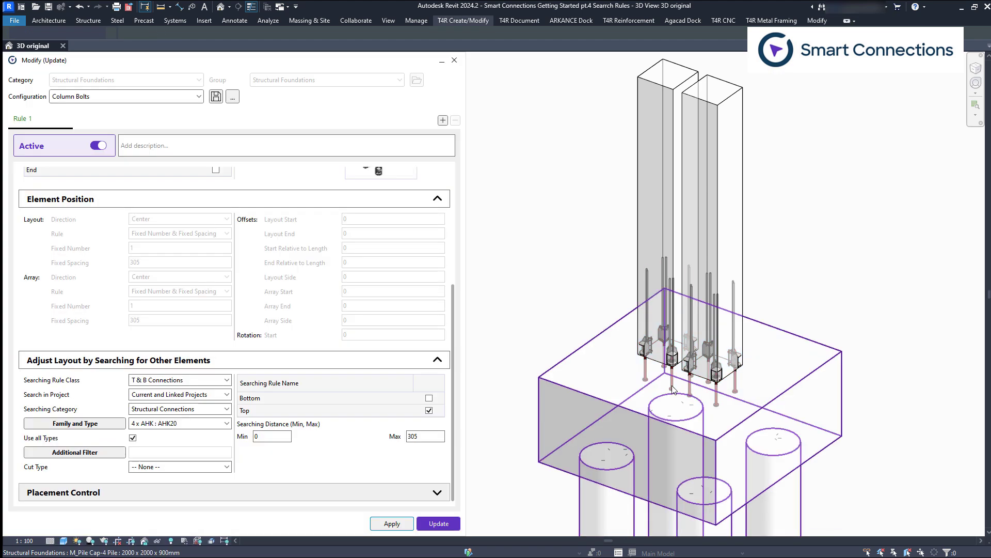
pyautogui.scroll(5, 687, 379)
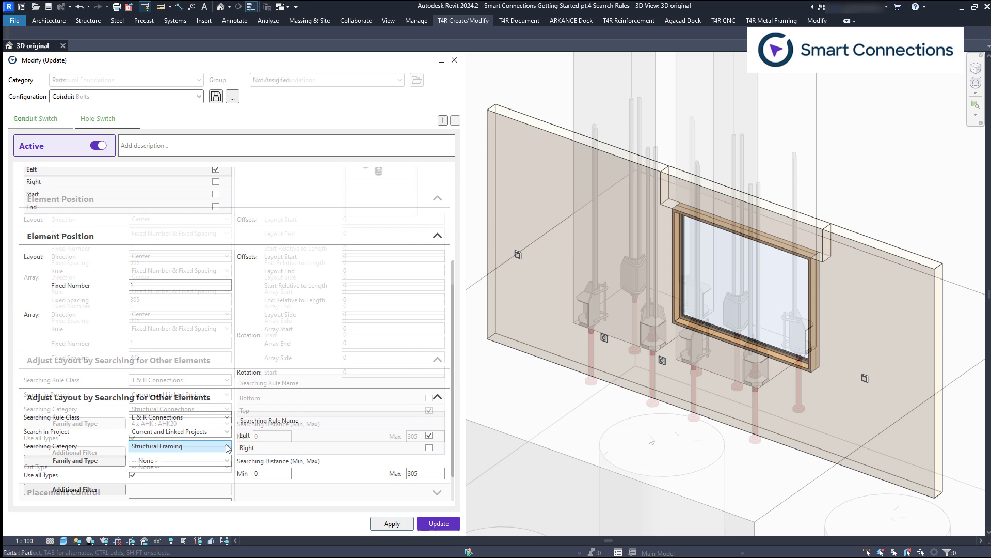
# Set the Hole Switch rule's searching category to Electrical Fixtures and apply the Conduit configuration to the wall part
pyautogui.click(223, 446)
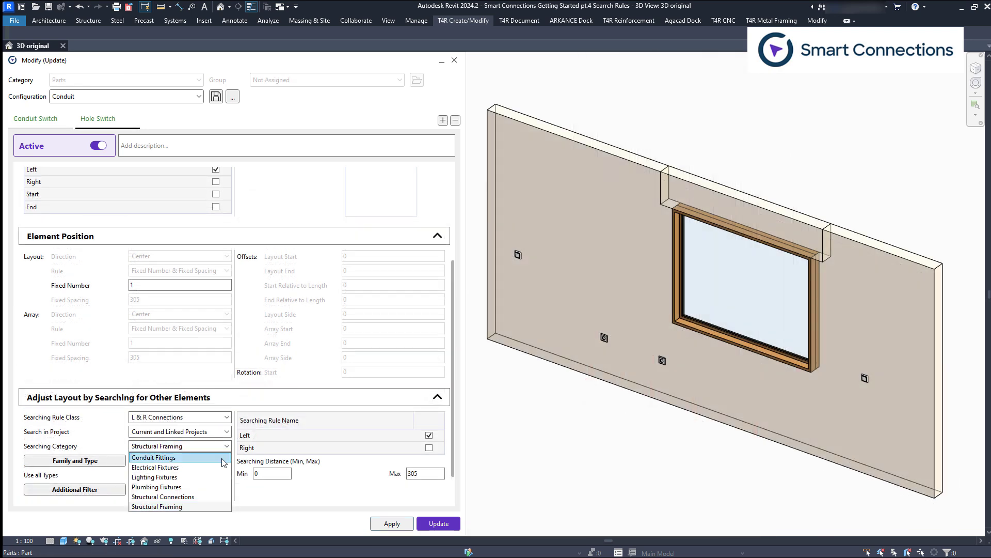
pyautogui.click(206, 468)
pyautogui.click(390, 524)
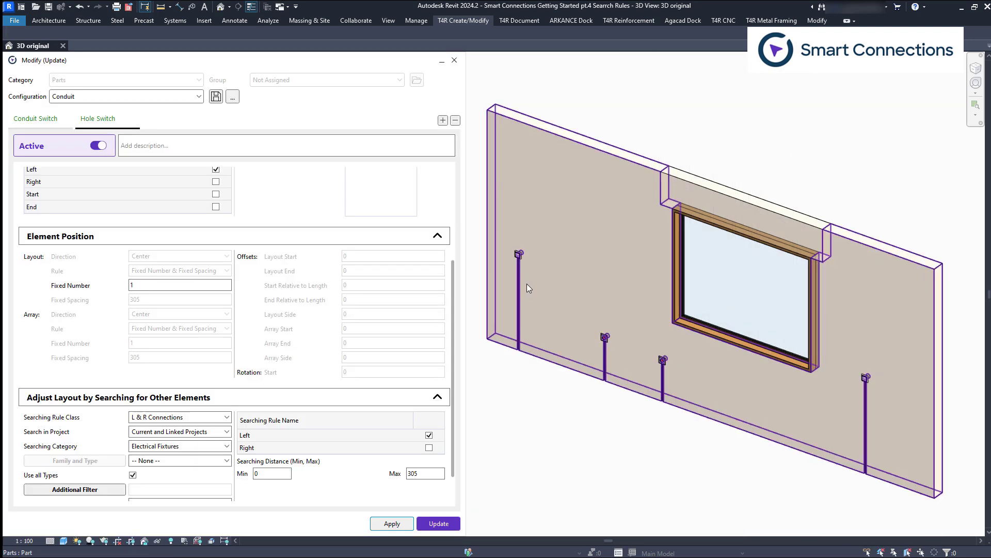
pyautogui.scroll(5, 527, 283)
pyautogui.moveTo(686, 353); pyautogui.dragTo(546, 307, button='middle')
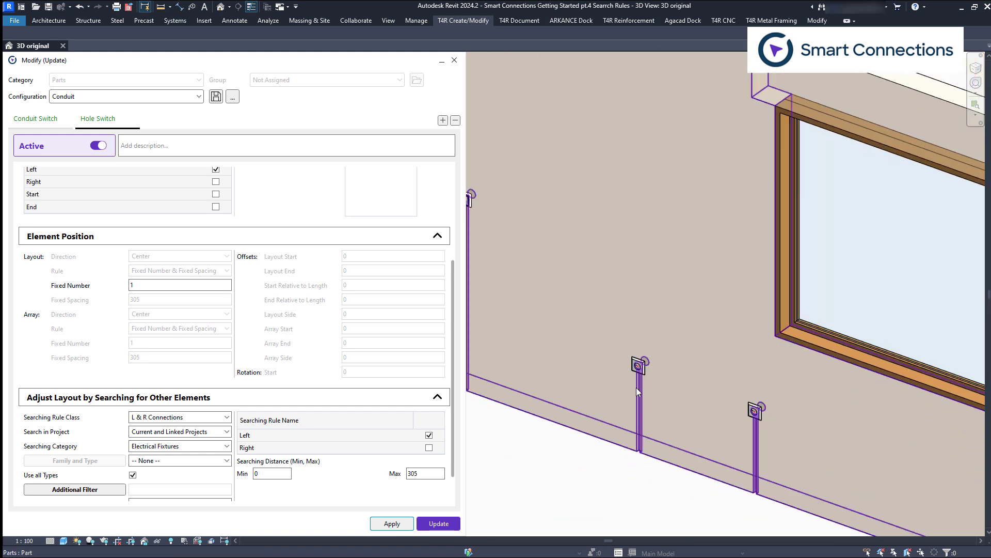
# Move the second flush outlet from the wall's far end higher up the wall and slightly away from the window
pyautogui.click(641, 371)
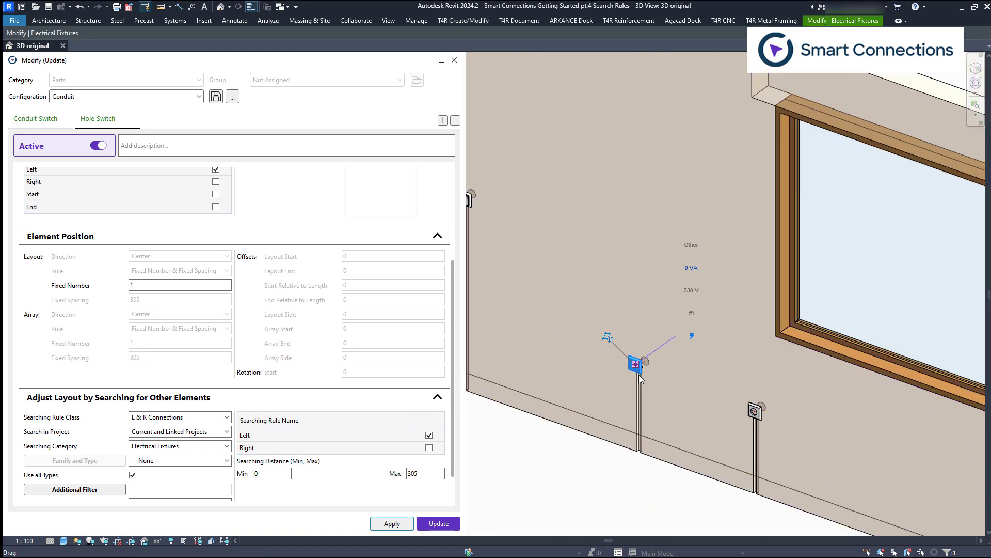
pyautogui.press('m')
pyautogui.press('v')
pyautogui.click(639, 374)
pyautogui.click(607, 266)
pyautogui.press('Escape')
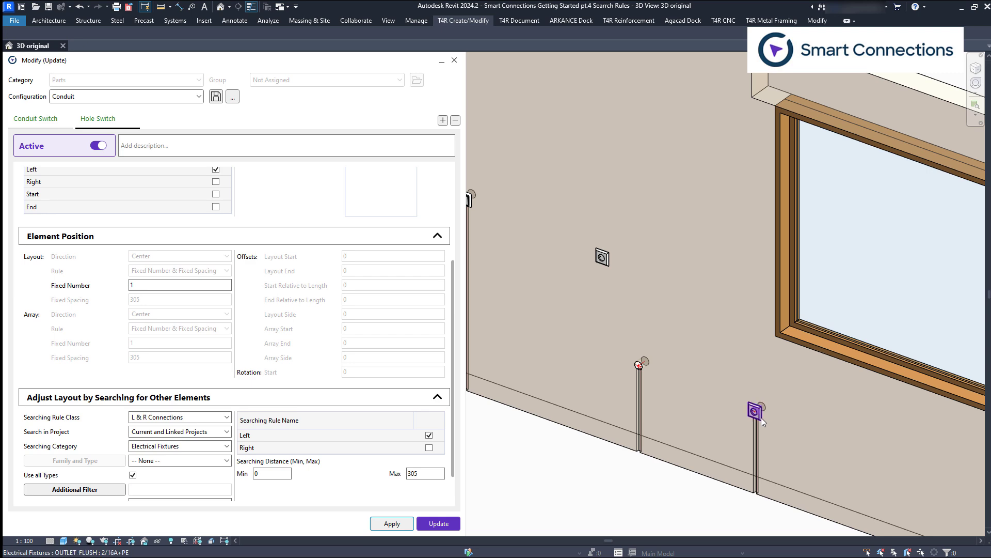
# Move the flush outlet nearest the window's lower corner slightly up the wall and away from the window
pyautogui.click(761, 417)
pyautogui.press('m')
pyautogui.press('v')
pyautogui.click(762, 417)
pyautogui.click(707, 372)
pyautogui.press('Escape')
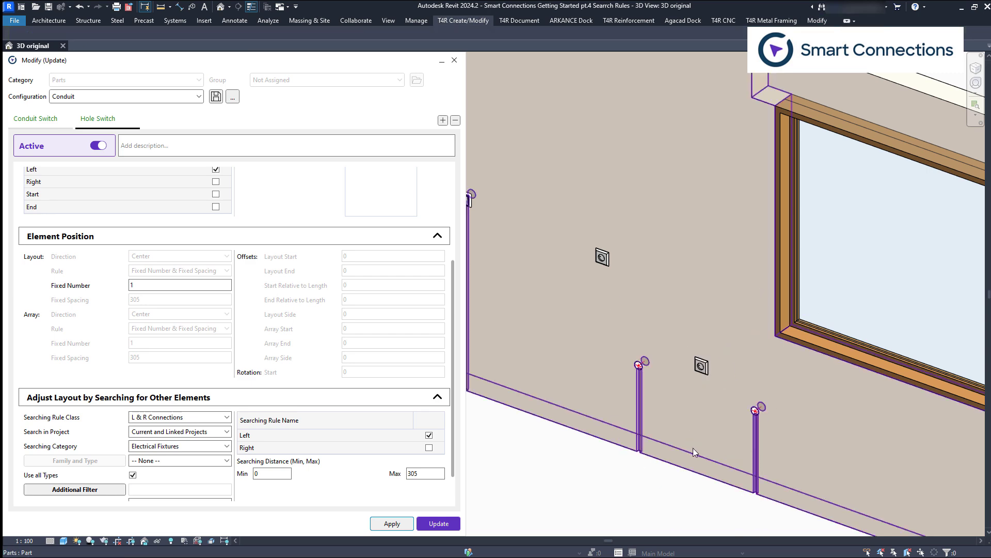
# Update the wall part with the Conduit configuration so its conduits and holes follow the relocated outlets
pyautogui.click(693, 452)
pyautogui.click(436, 523)
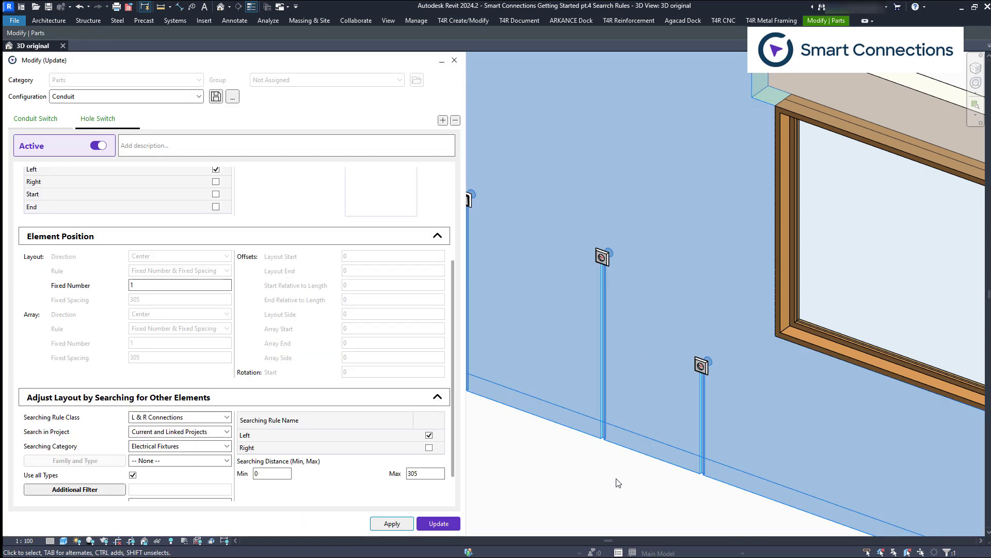
pyautogui.press('Escape')
pyautogui.scroll(-5, 555, 365)
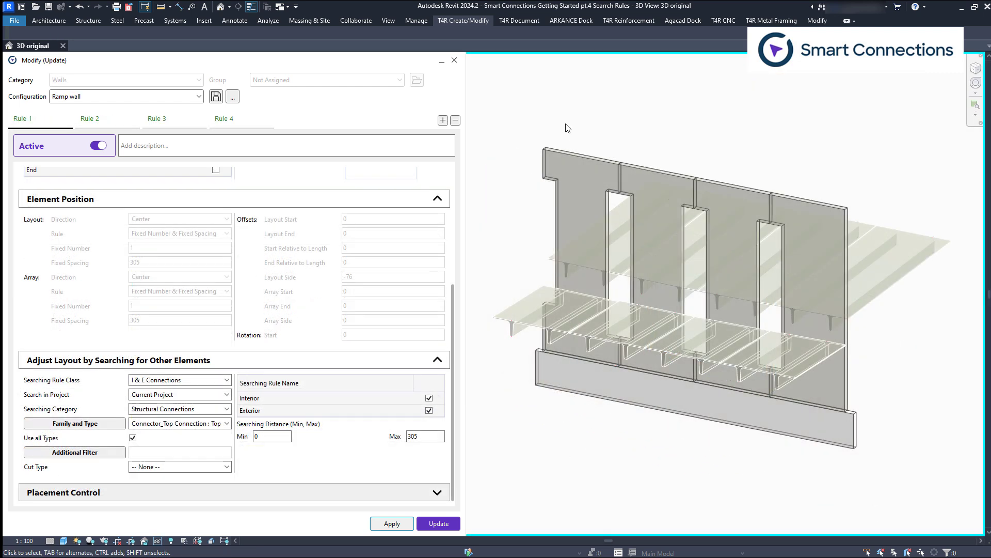
# Apply the Ramp wall configuration to all four upright wall panels to place connections at the double-tee stems and panel bases
pyautogui.click(571, 149)
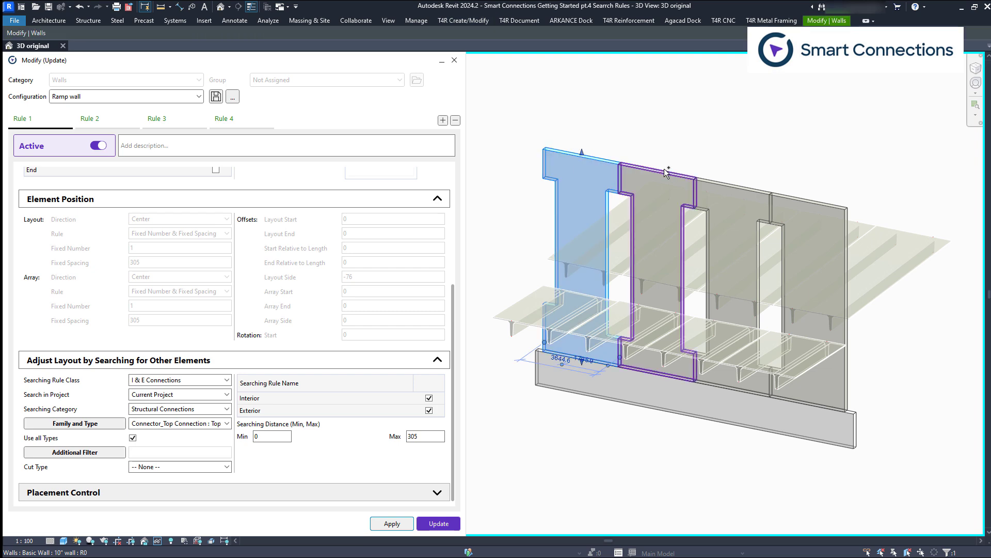
pyautogui.keyDown('ctrl'); pyautogui.click(665, 169); pyautogui.keyUp('ctrl')
pyautogui.keyDown('ctrl'); pyautogui.click(730, 179); pyautogui.keyUp('ctrl')
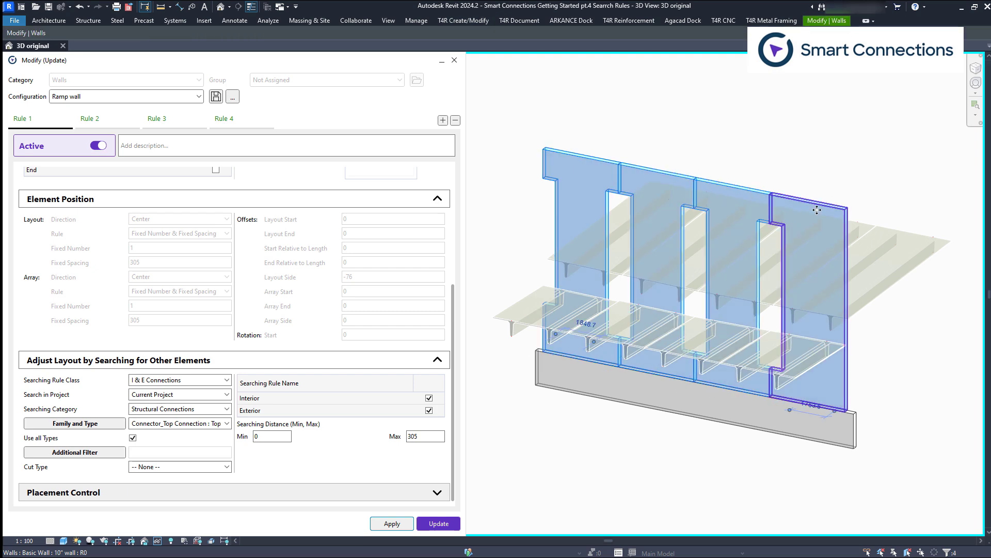
pyautogui.keyDown('ctrl'); pyautogui.click(825, 202); pyautogui.keyUp('ctrl')
pyautogui.click(391, 524)
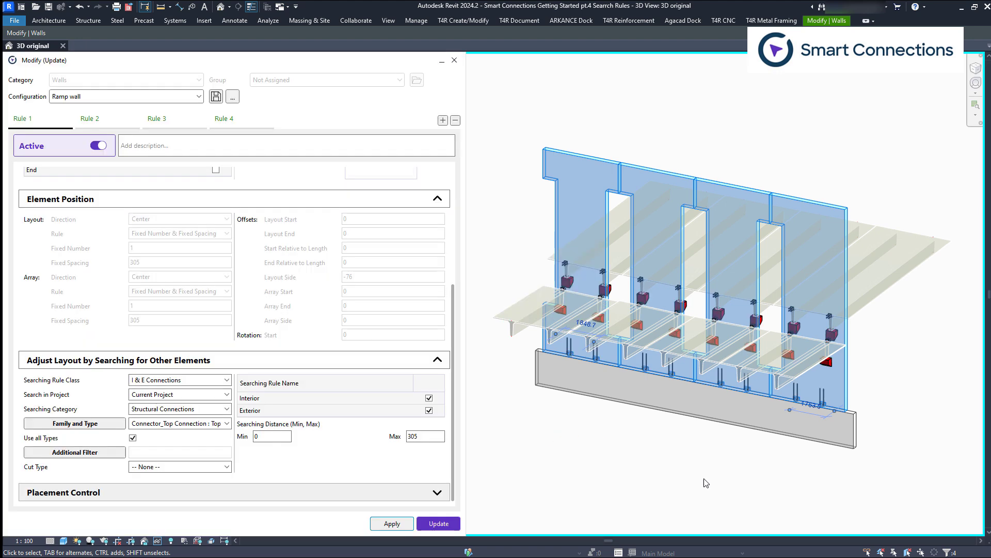
pyautogui.keyDown('shift'); pyautogui.moveTo(953, 356); pyautogui.dragTo(592, 206, button='middle'); pyautogui.keyUp('shift')
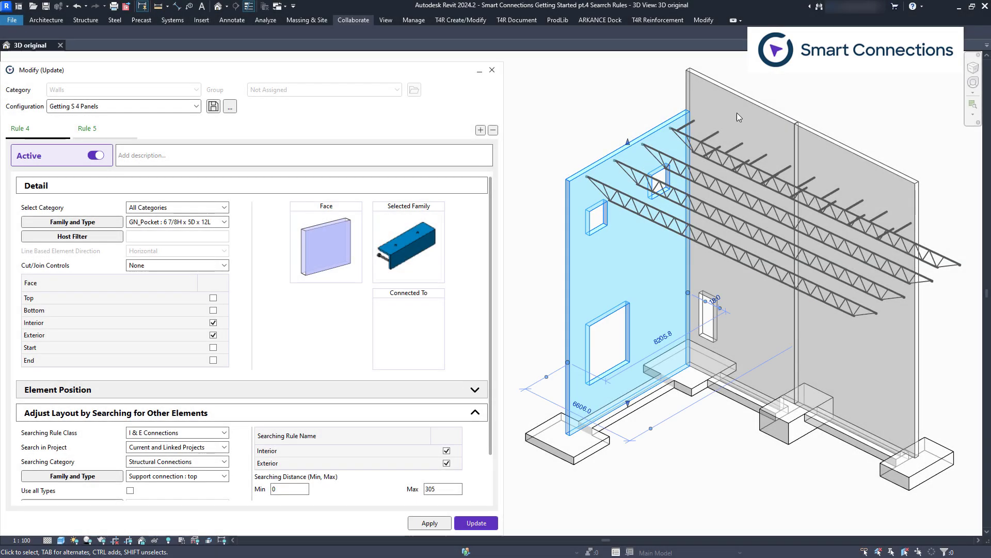
# Add the two gray wall panels to the selected wall and apply the Getting S 4 Panels configuration to all three
pyautogui.keyDown('ctrl'); pyautogui.click(739, 114); pyautogui.keyUp('ctrl')
pyautogui.keyDown('ctrl'); pyautogui.click(834, 148); pyautogui.keyUp('ctrl')
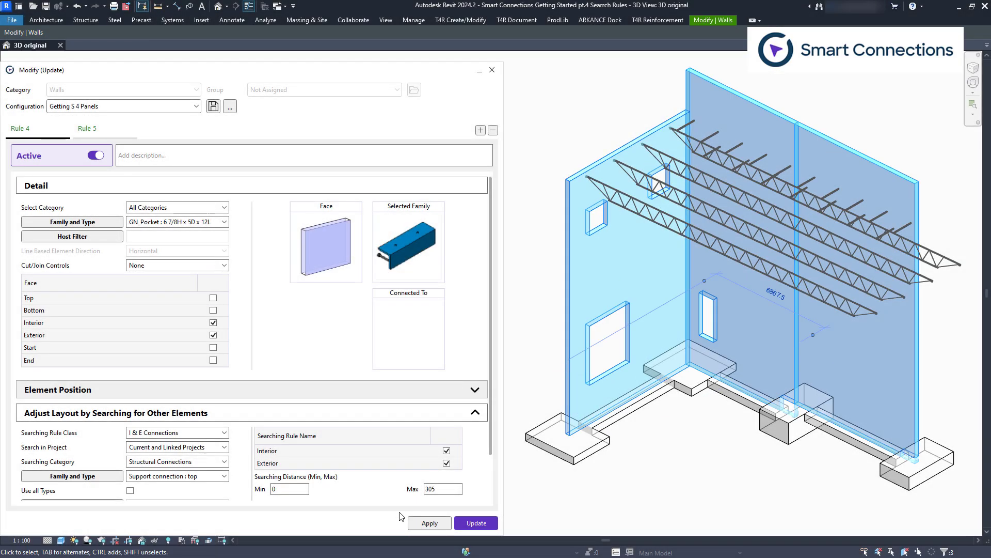
pyautogui.click(421, 526)
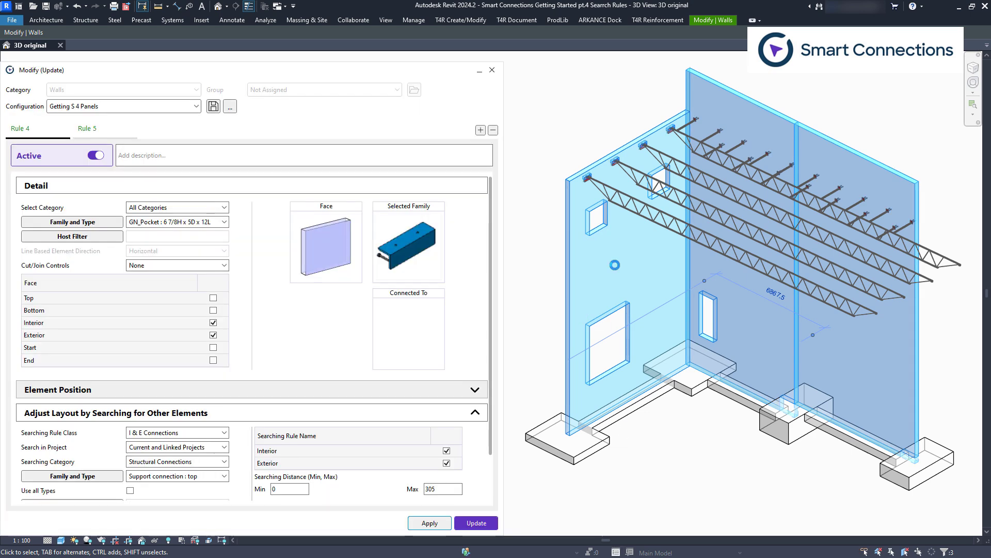
pyautogui.click(604, 128)
# Examine the GN_Pocket at a joist end, the Rule 5 search settings and the two-anchor plate on the adjoining wall
pyautogui.scroll(7, 572, 210)
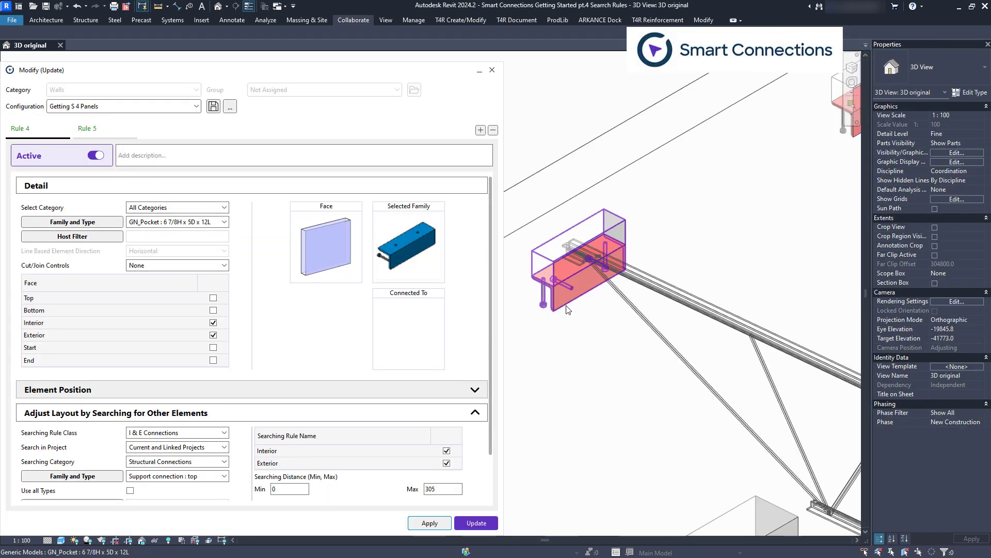
pyautogui.click(567, 305)
pyautogui.scroll(8, 784, 178)
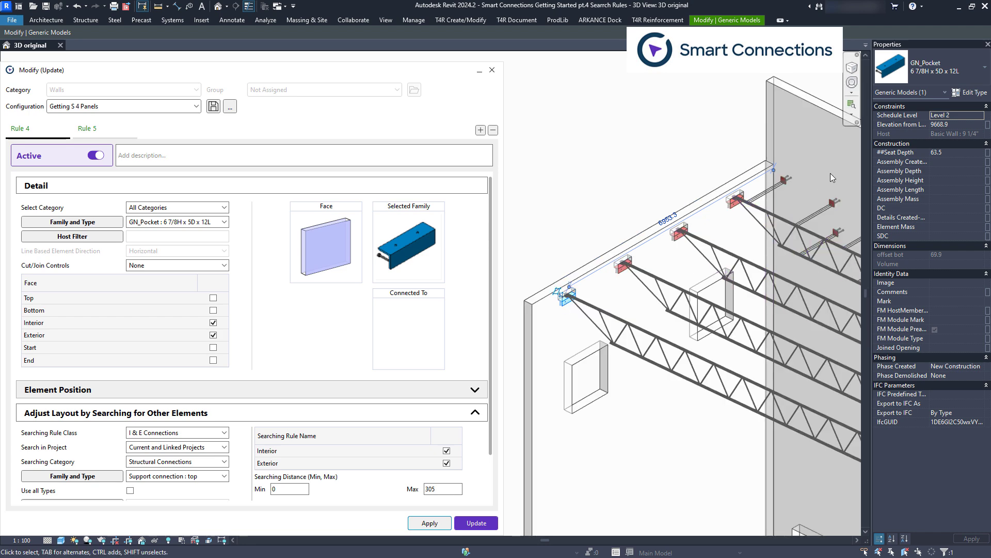
pyautogui.click(147, 143)
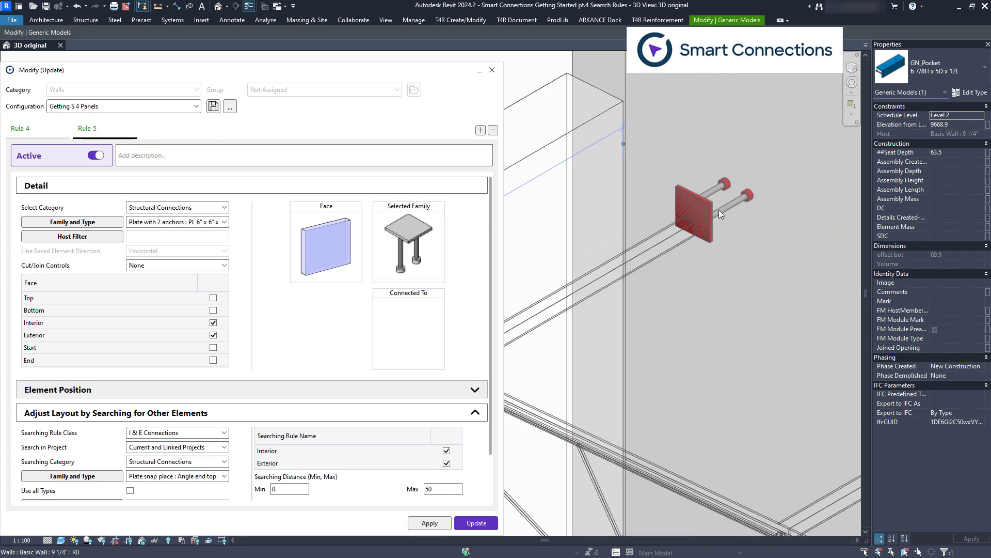
pyautogui.scroll(-1, 339, 426)
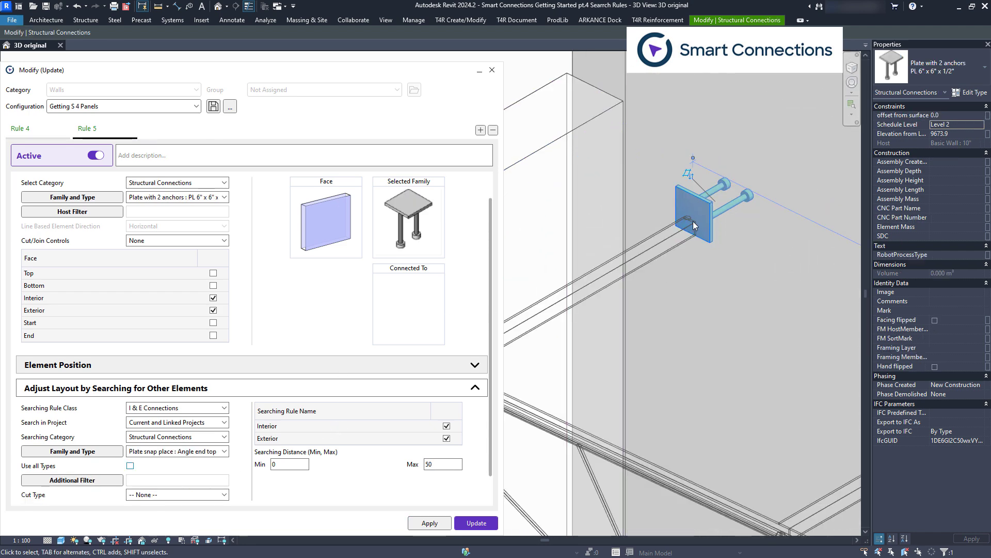
pyautogui.click(692, 217)
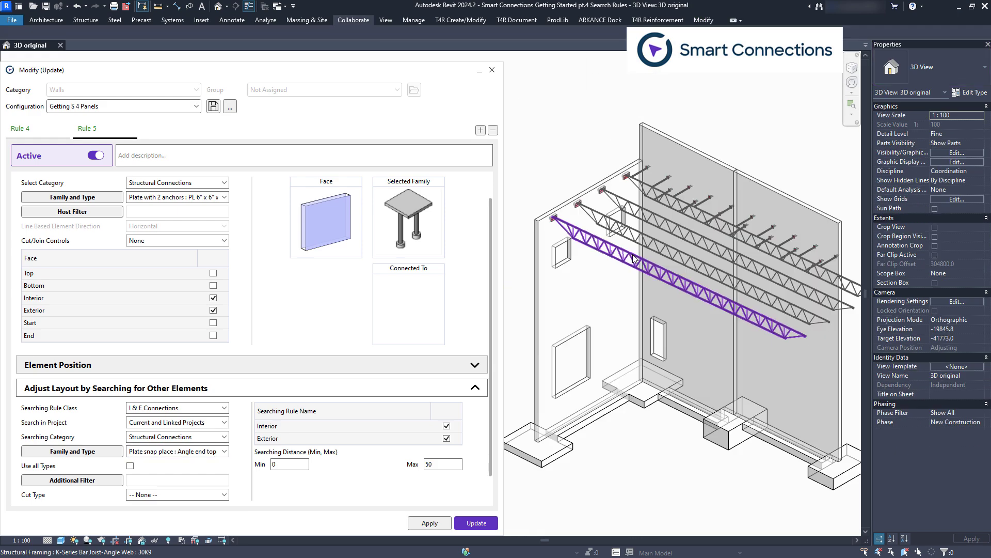
pyautogui.scroll(-2, 622, 270)
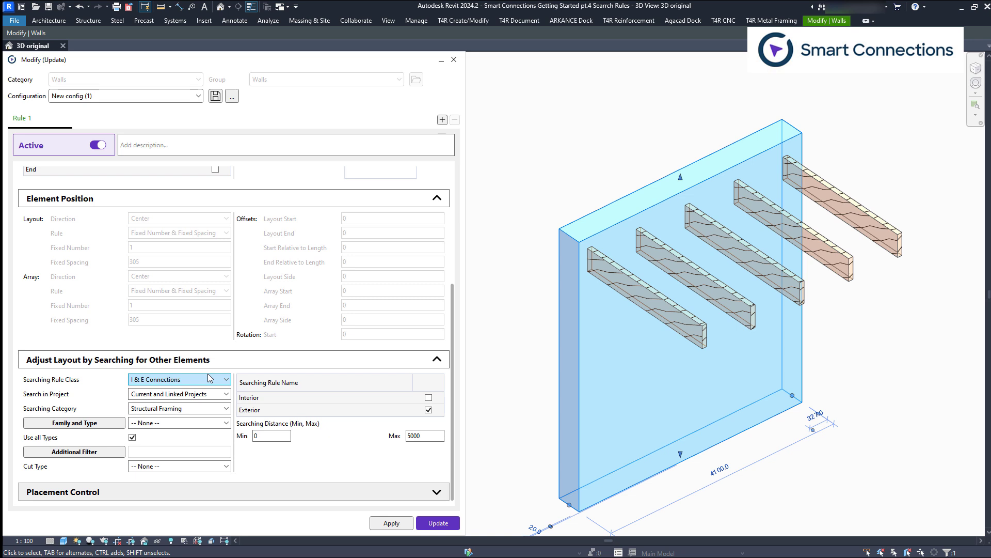
# Set the searching rule class to Interior & Exterior Real Intersections and apply New config (1) to the wall with five beams
pyautogui.click(209, 378)
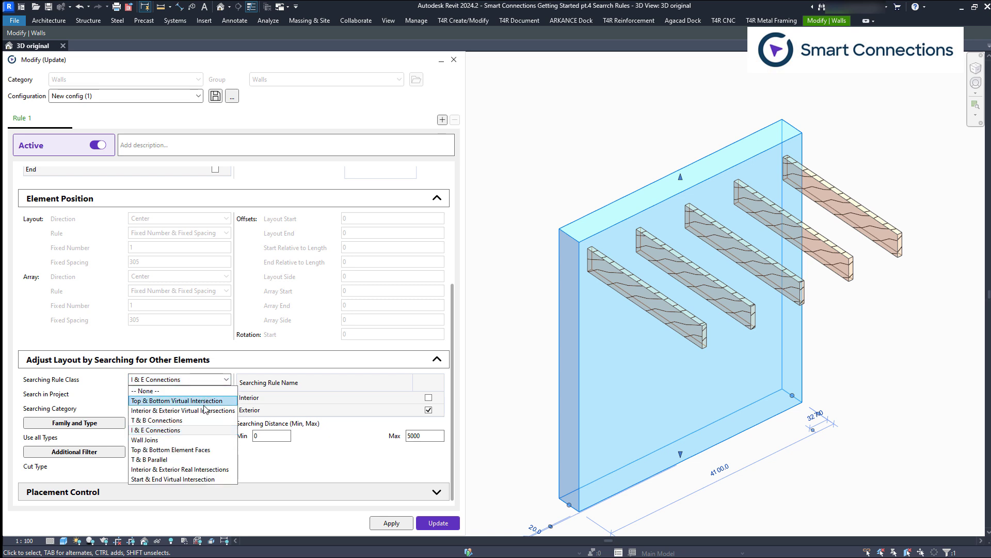
pyautogui.click(216, 469)
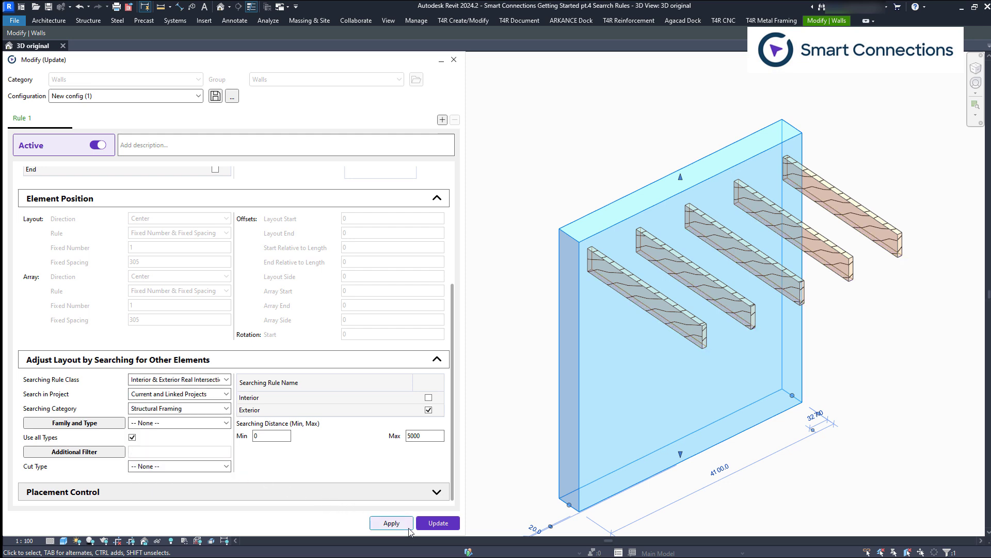
pyautogui.click(438, 523)
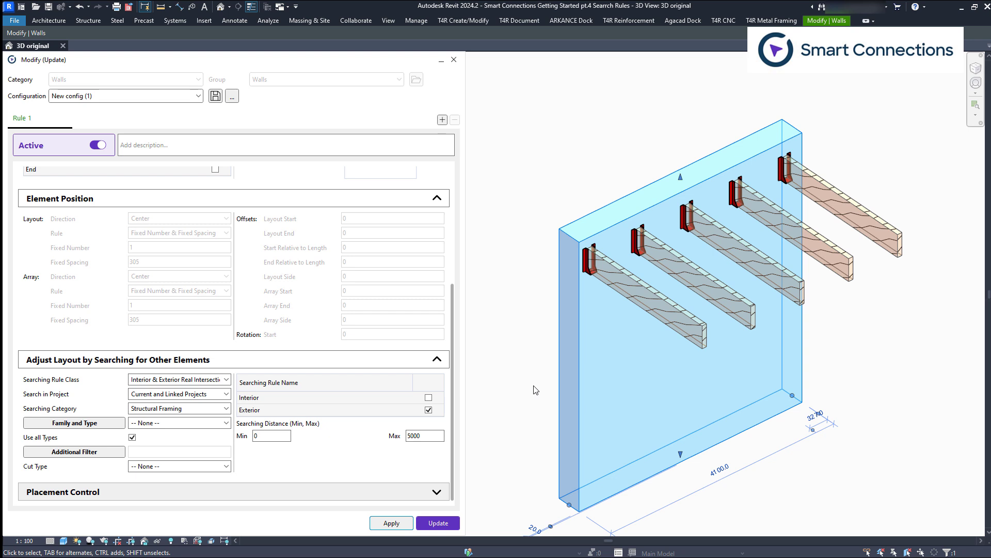
pyautogui.click(535, 390)
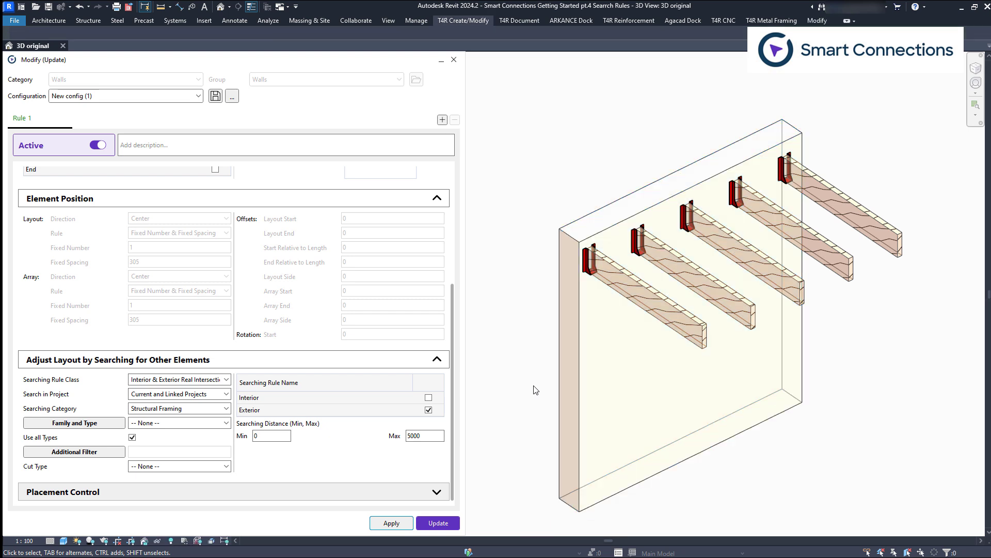